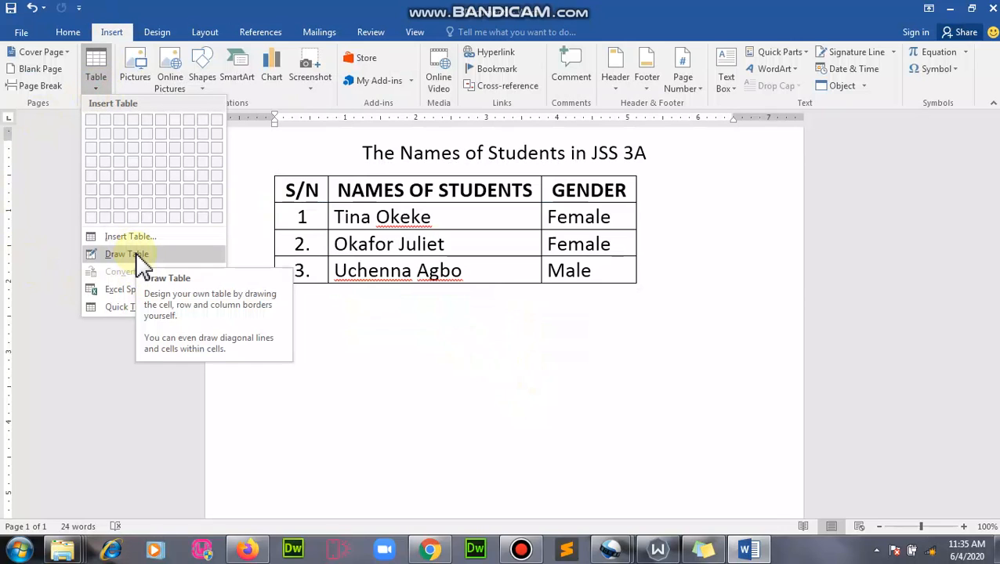
# - Draw a table about 6.65" wide and 2.32" high below the student list and divide it into three columns
pyautogui.click(126, 254)
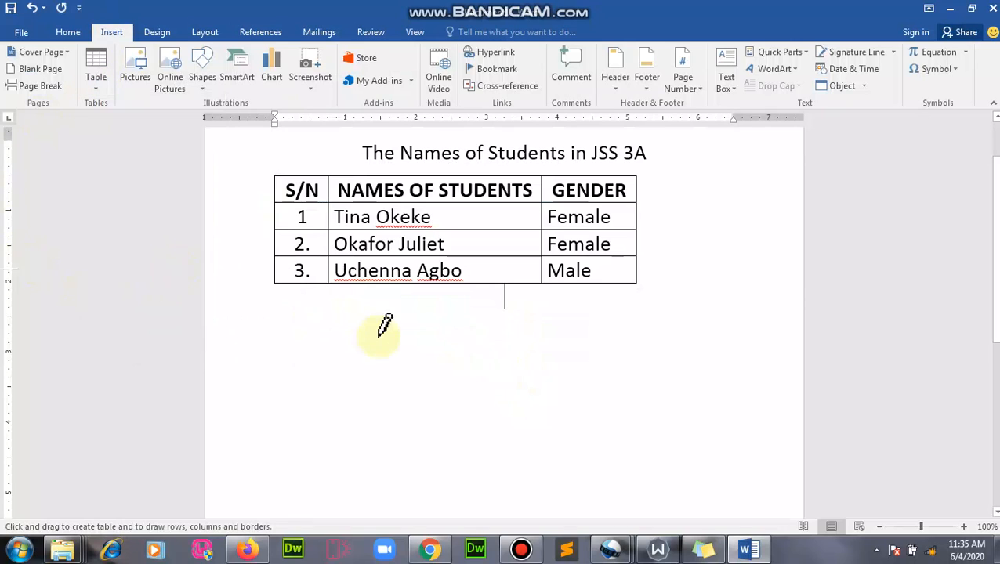
pyautogui.moveTo(269, 333)
pyautogui.mouseDown()
pyautogui.moveTo(687, 455)
pyautogui.moveTo(739, 494)
pyautogui.mouseUp()
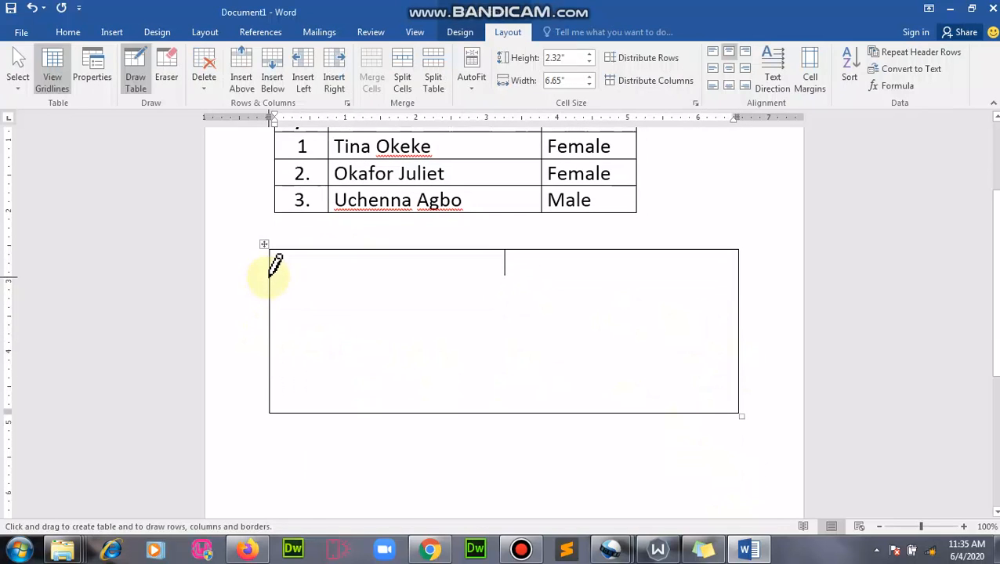
pyautogui.moveTo(397, 251)
pyautogui.mouseDown()
pyautogui.moveTo(407, 374)
pyautogui.moveTo(415, 370)
pyautogui.mouseUp()
pyautogui.moveTo(578, 251); pyautogui.dragTo(591, 409)
# - Draw six horizontal lines across the hand-drawn table to divide it into seven rows
pyautogui.moveTo(270, 281); pyautogui.dragTo(658, 278)
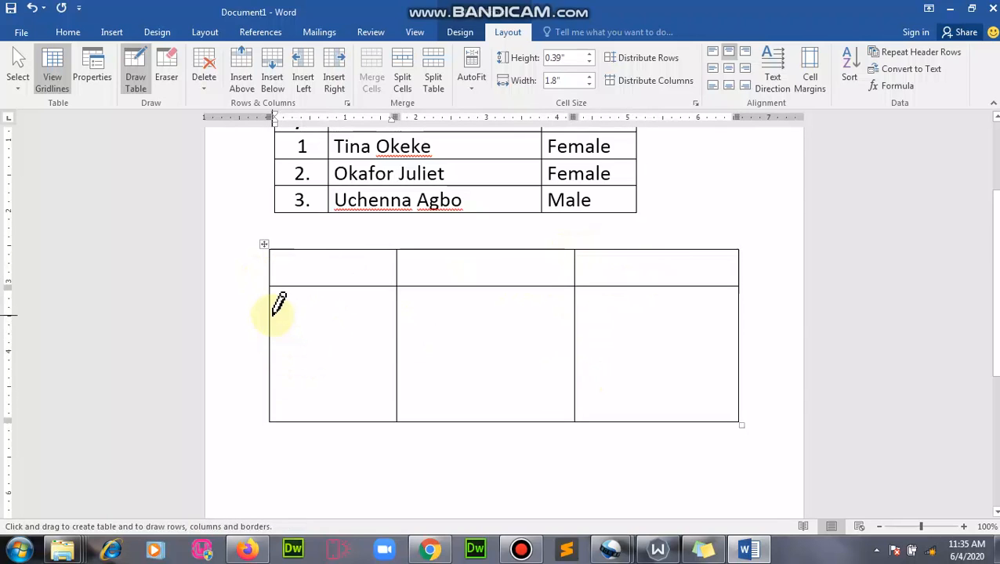
pyautogui.moveTo(271, 313); pyautogui.dragTo(675, 323)
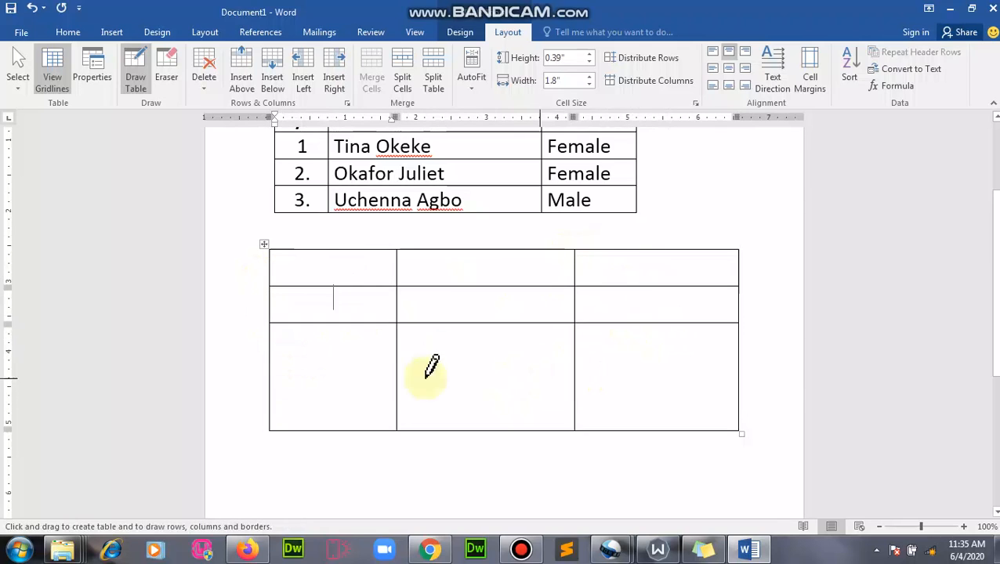
pyautogui.moveTo(272, 353); pyautogui.dragTo(654, 358)
pyautogui.moveTo(272, 389); pyautogui.dragTo(666, 382)
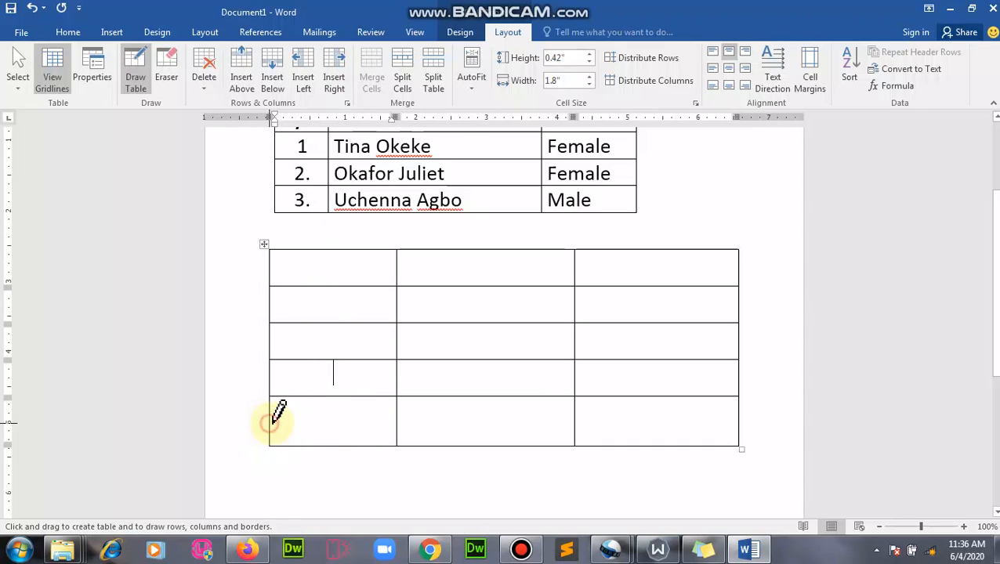
pyautogui.moveTo(278, 413); pyautogui.dragTo(727, 413)
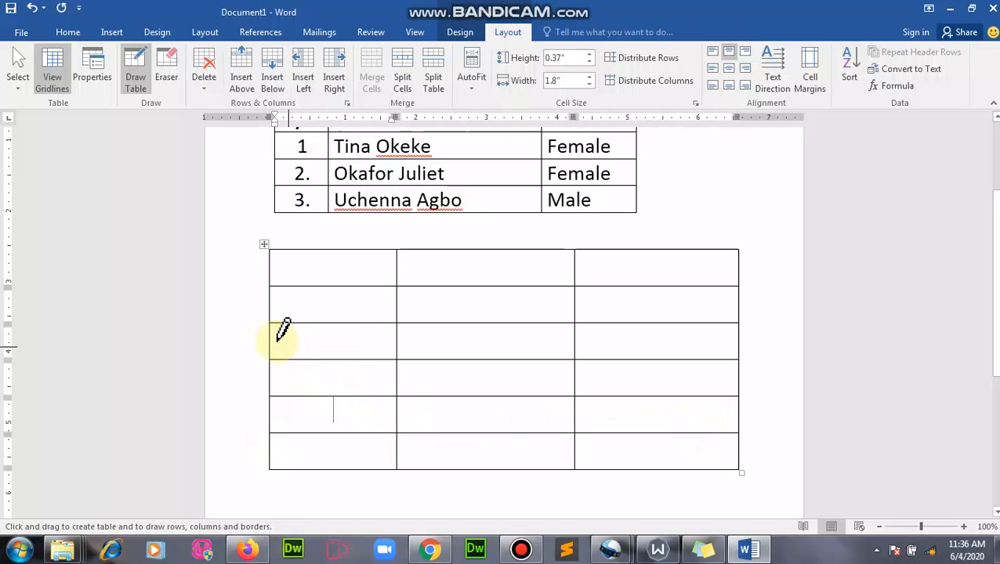
pyautogui.moveTo(279, 339); pyautogui.dragTo(697, 339)
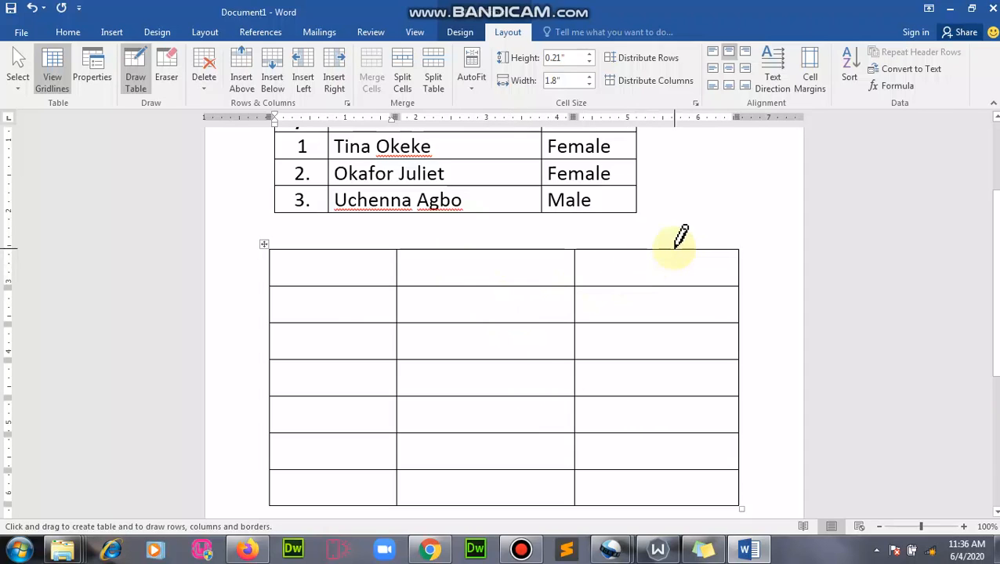
# - Split the third column of the drawn table in two with a vertical line through all rows
pyautogui.moveTo(665, 248)
pyautogui.mouseDown()
pyautogui.moveTo(669, 312)
pyautogui.moveTo(652, 501)
pyautogui.moveTo(642, 508)
pyautogui.moveTo(662, 503)
pyautogui.moveTo(653, 502)
pyautogui.mouseUp()
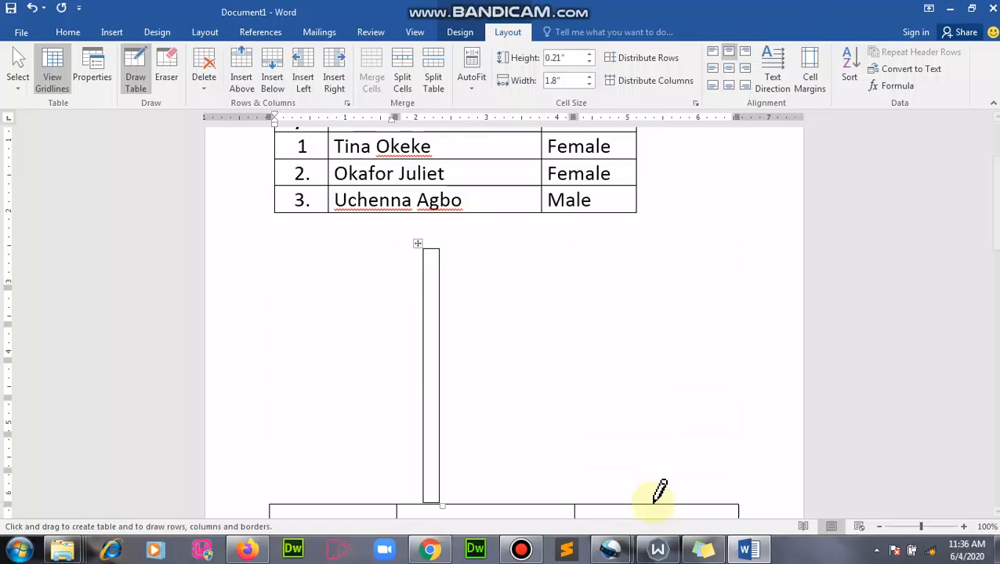
pyautogui.hotkey('ctrl', 'z')
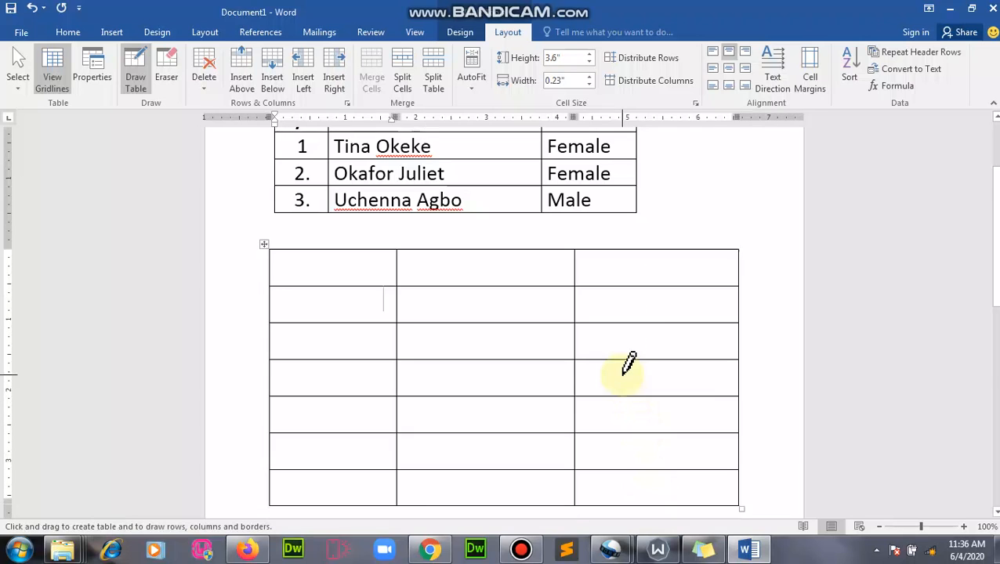
pyautogui.click(663, 250)
pyautogui.moveTo(677, 303); pyautogui.dragTo(681, 489)
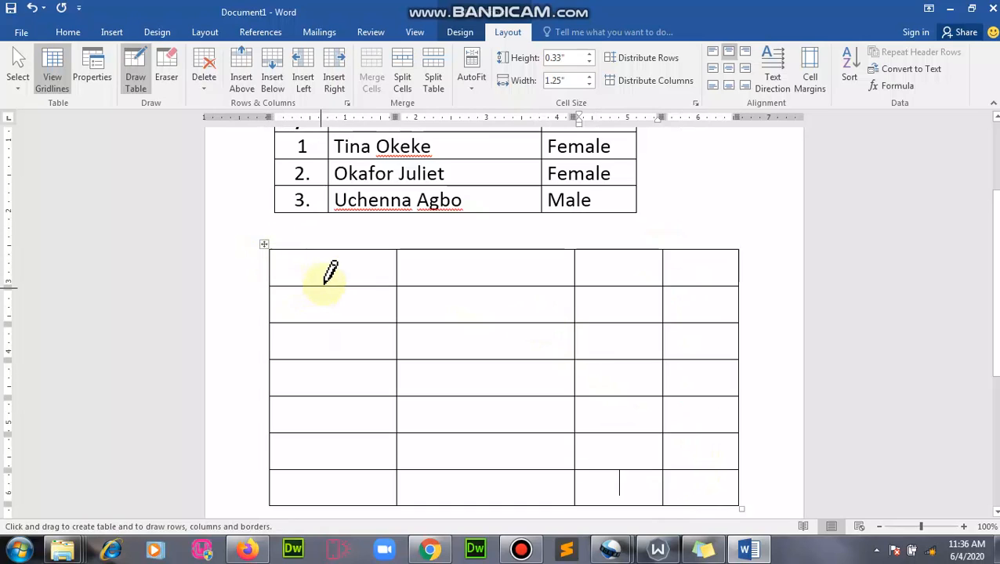
# - Stop drawing and enter RTY in the first cell of the new table
pyautogui.press('Escape')
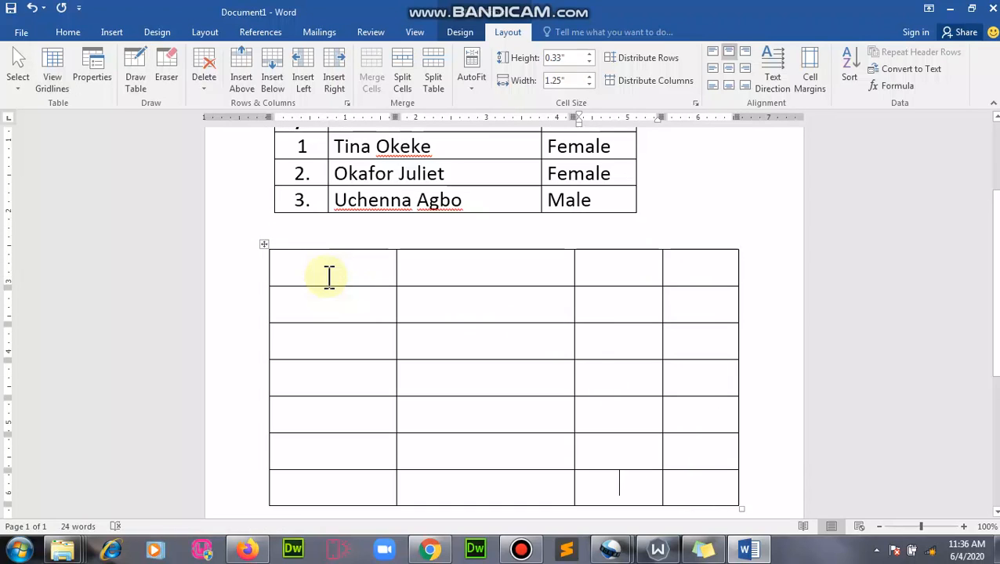
pyautogui.click(330, 276)
pyautogui.write('RTY')
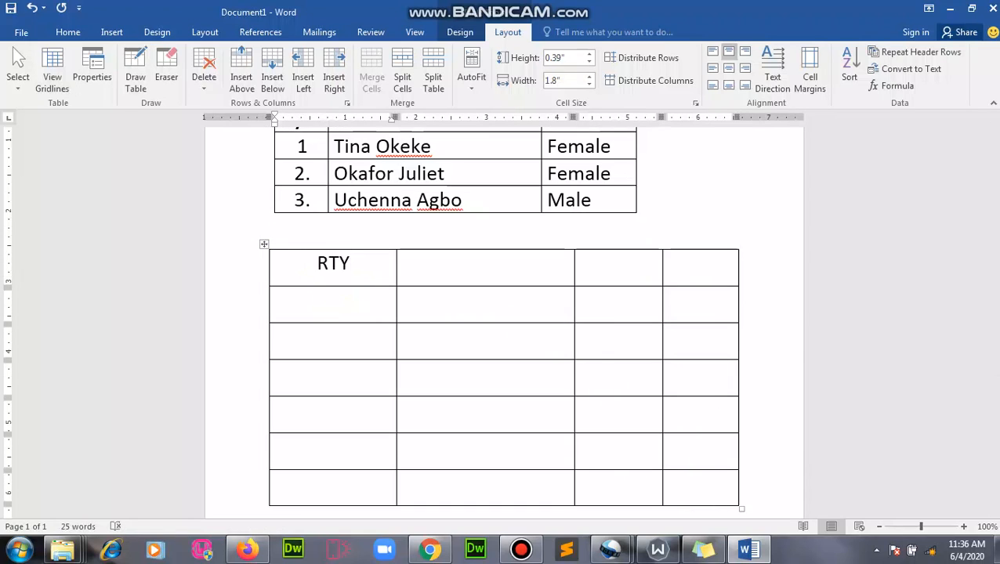
# - Undo the RTY entry and delete the entire drawn table
pyautogui.click(266, 244)
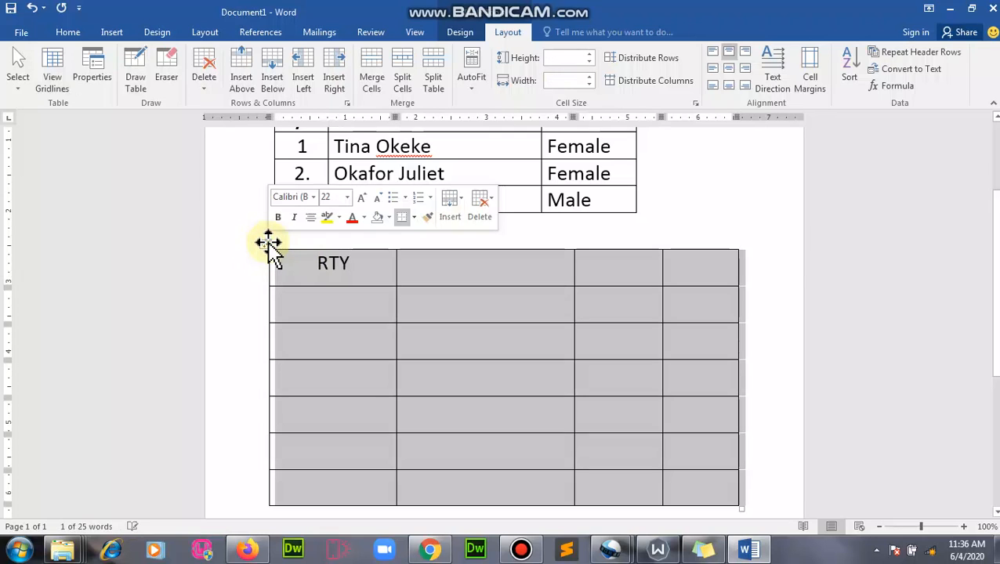
pyautogui.hotkey('ctrl', 'z')
pyautogui.click(268, 243)
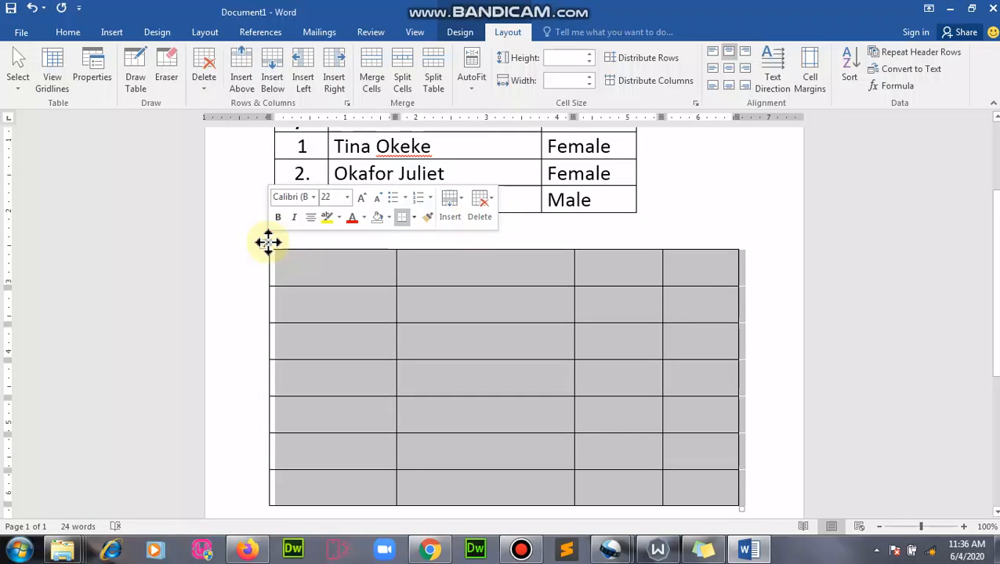
pyautogui.press('BackSpace')
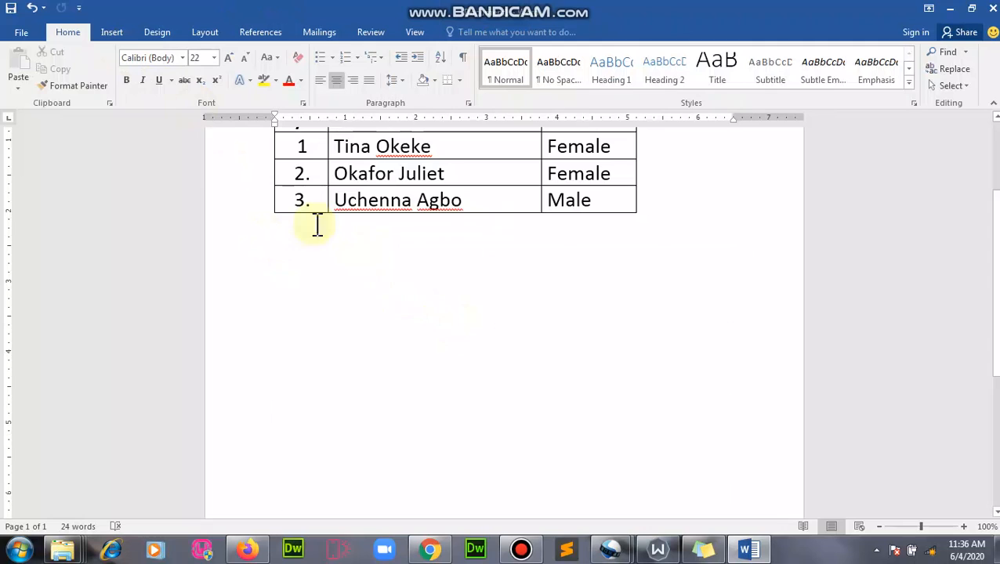
# - Draw another table about 6.48" wide and 3.25" high below the student list and divide it into three columns
pyautogui.click(112, 35)
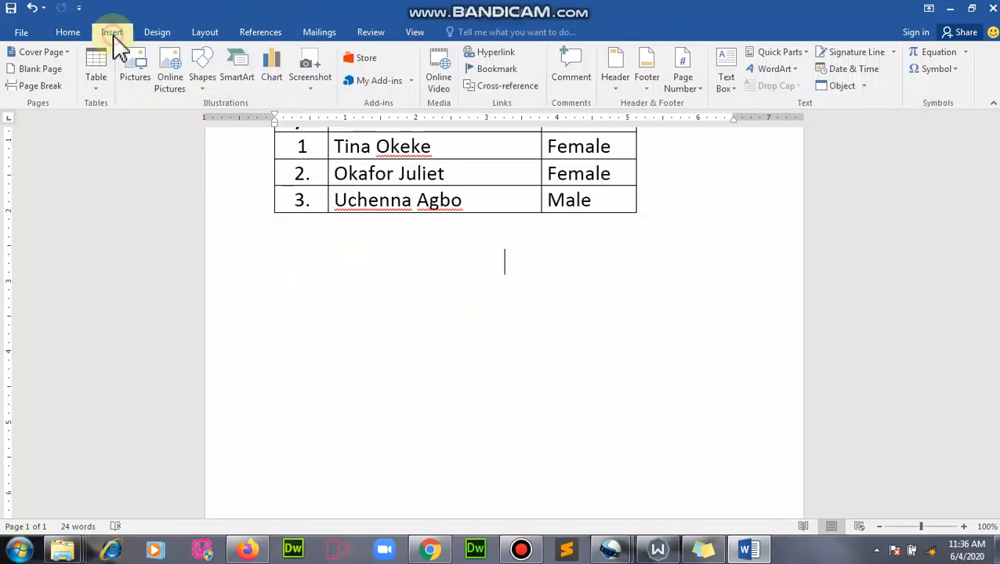
pyautogui.click(93, 86)
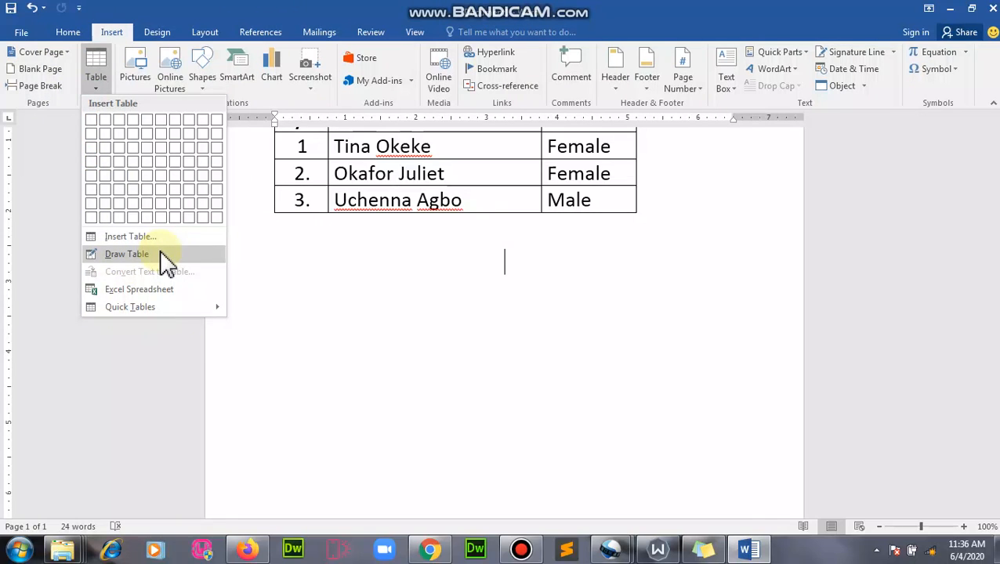
pyautogui.click(127, 254)
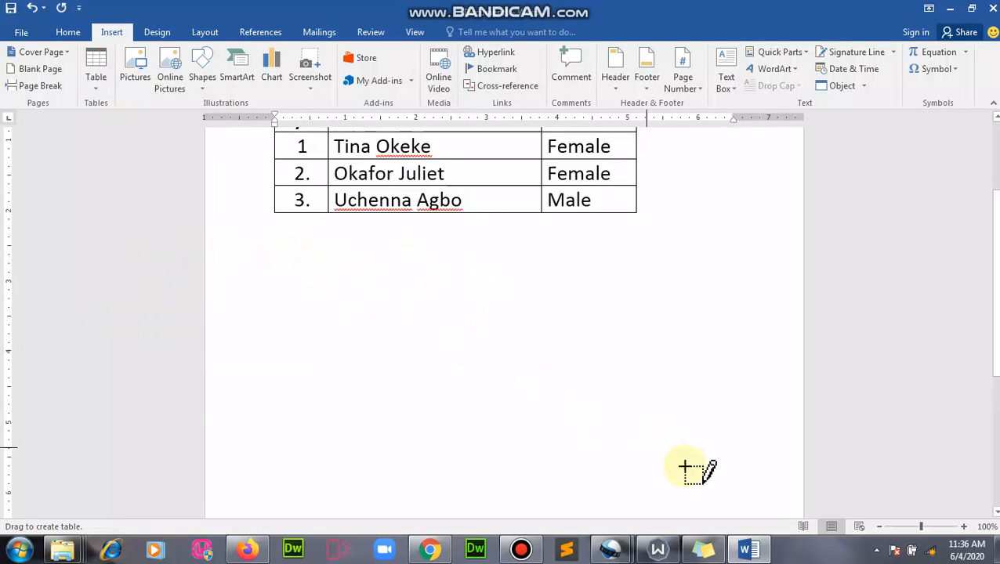
pyautogui.moveTo(684, 469); pyautogui.dragTo(728, 478)
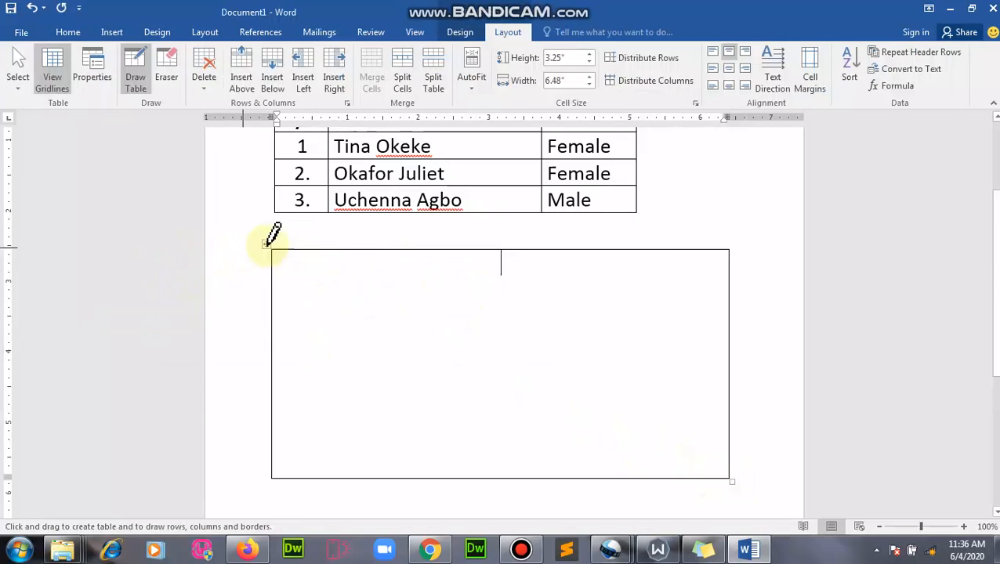
pyautogui.moveTo(374, 252); pyautogui.dragTo(385, 448)
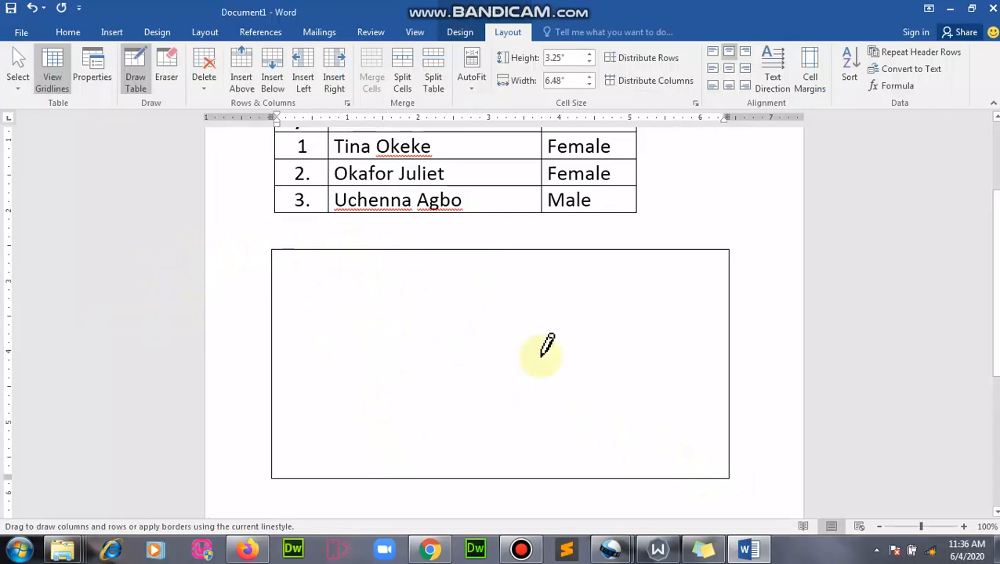
pyautogui.moveTo(586, 250); pyautogui.dragTo(586, 462)
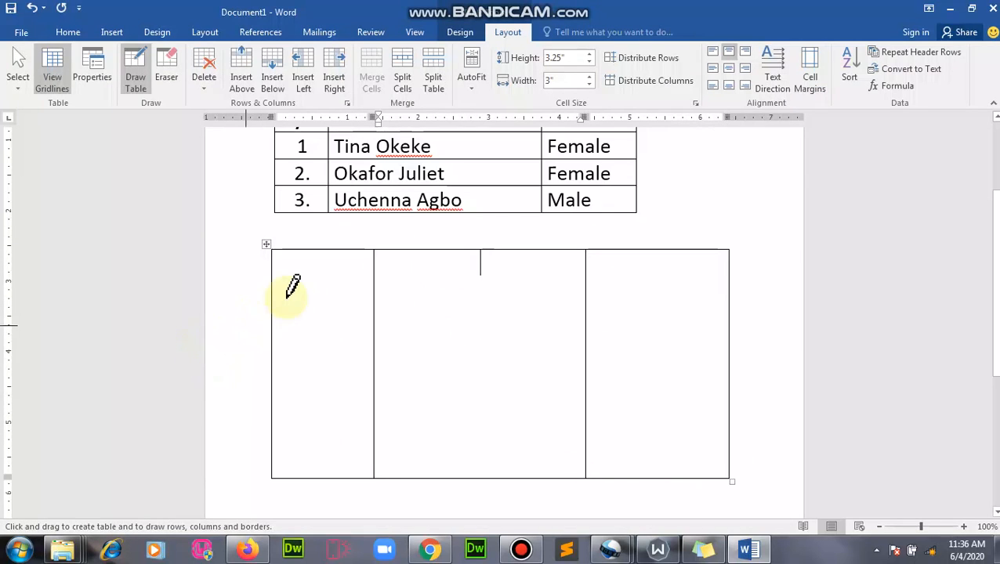
# - Draw seven horizontal lines across the second drawn table to divide it into eight rows
pyautogui.moveTo(271, 296); pyautogui.dragTo(689, 296)
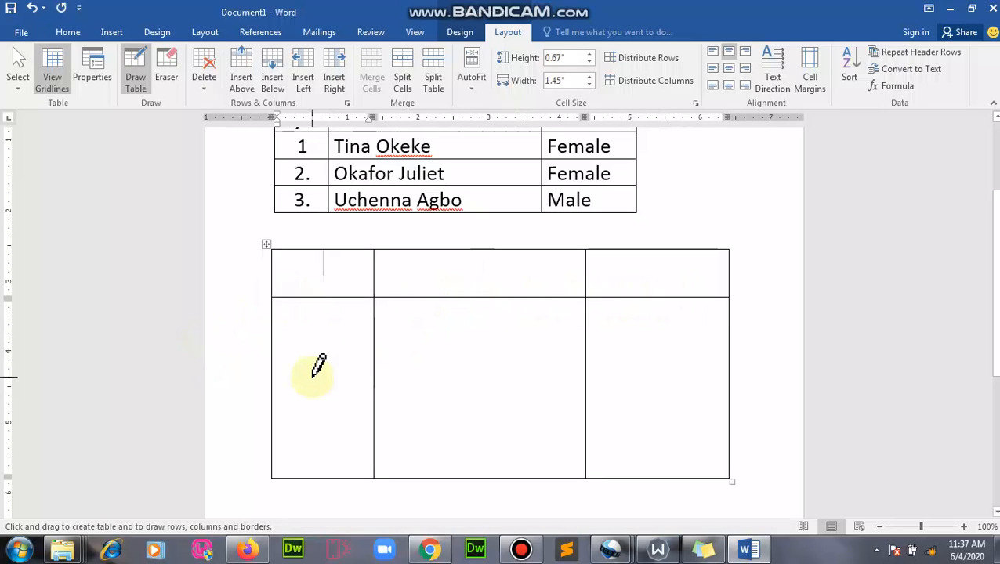
pyautogui.moveTo(273, 352); pyautogui.dragTo(701, 357)
pyautogui.moveTo(279, 418)
pyautogui.mouseDown()
pyautogui.moveTo(674, 434)
pyautogui.moveTo(710, 408)
pyautogui.mouseUp()
pyautogui.moveTo(273, 391)
pyautogui.mouseDown()
pyautogui.moveTo(760, 392)
pyautogui.moveTo(751, 390)
pyautogui.mouseUp()
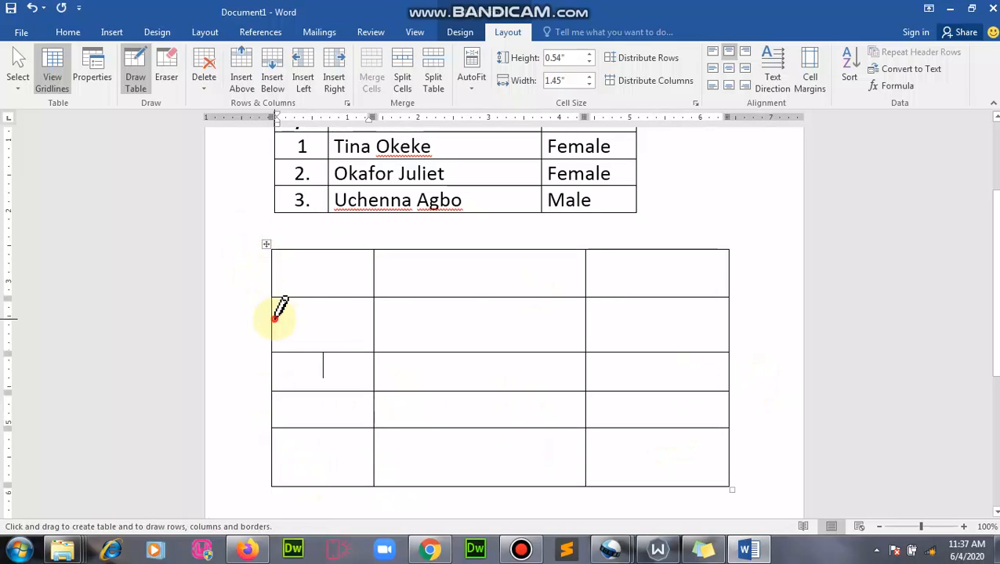
pyautogui.moveTo(276, 319)
pyautogui.mouseDown()
pyautogui.moveTo(645, 314)
pyautogui.moveTo(627, 313)
pyautogui.mouseUp()
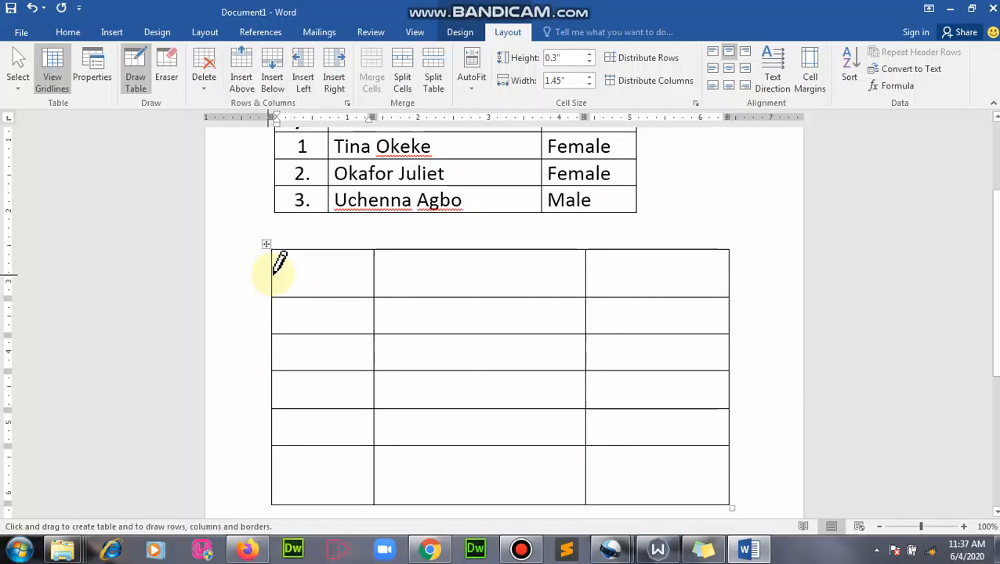
pyautogui.scroll(-1, 368, 415)
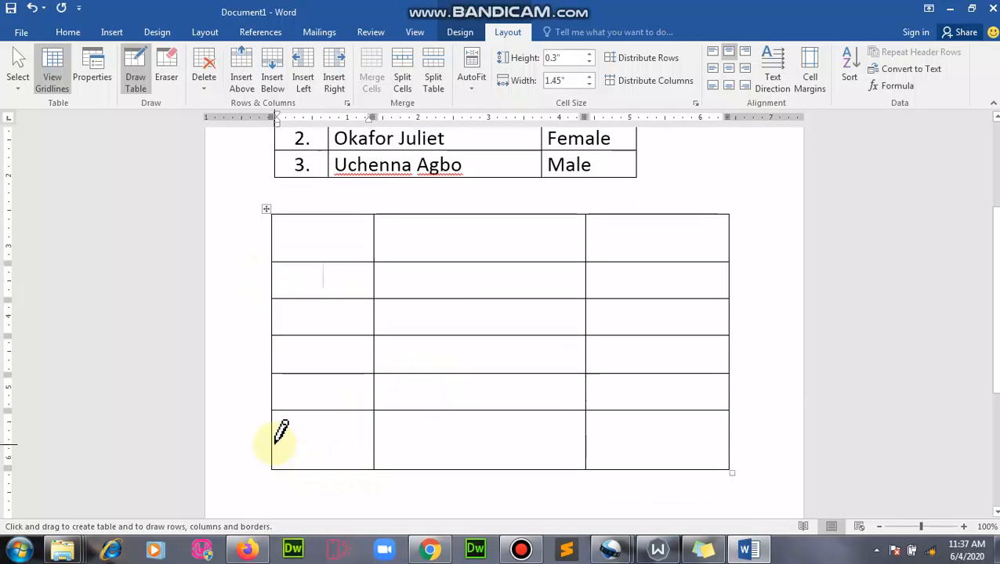
pyautogui.moveTo(275, 440); pyautogui.dragTo(725, 435)
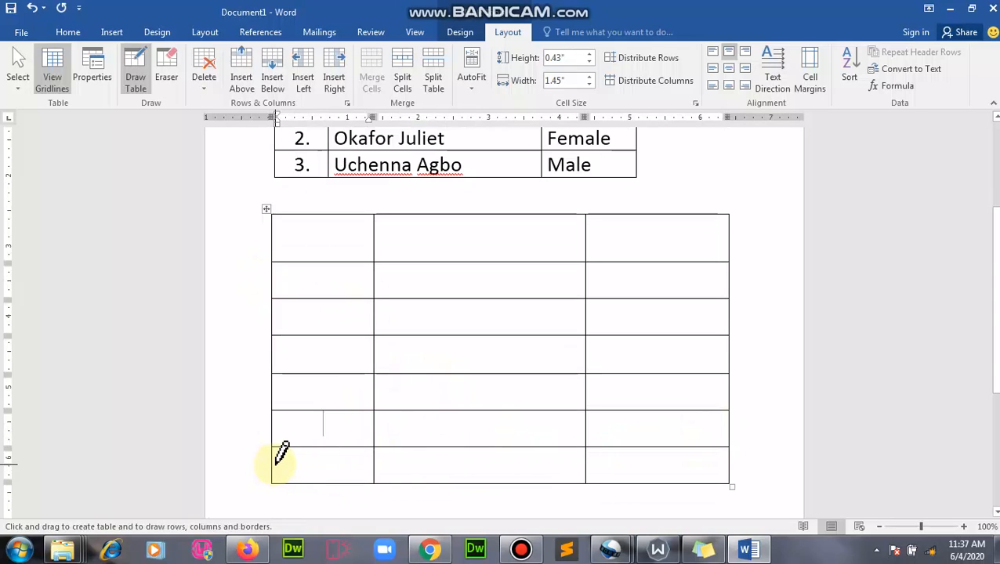
pyautogui.moveTo(273, 463); pyautogui.dragTo(717, 463)
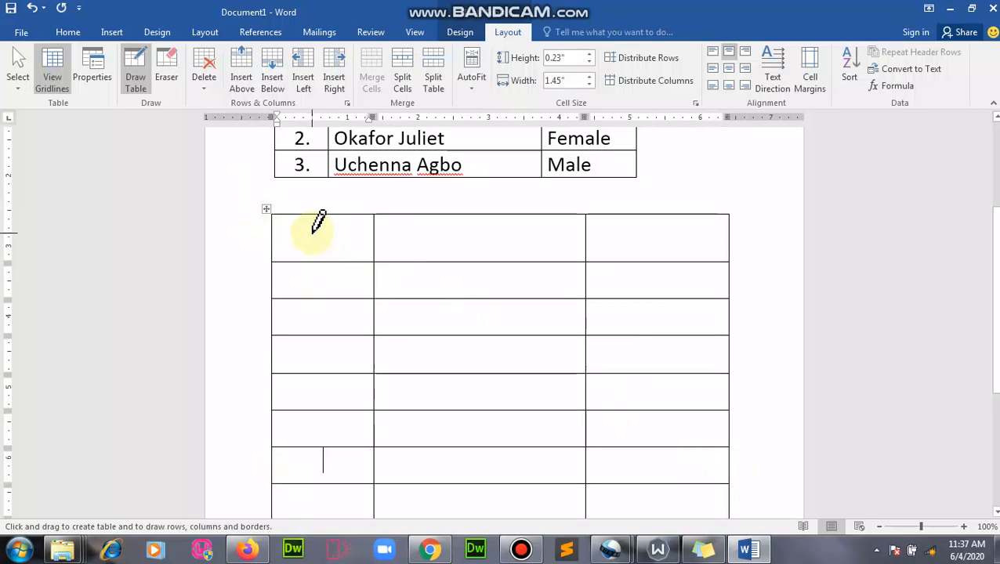
# - Stop drawing and enter UFIU in the first cell of the second drawn table
pyautogui.press('Escape')
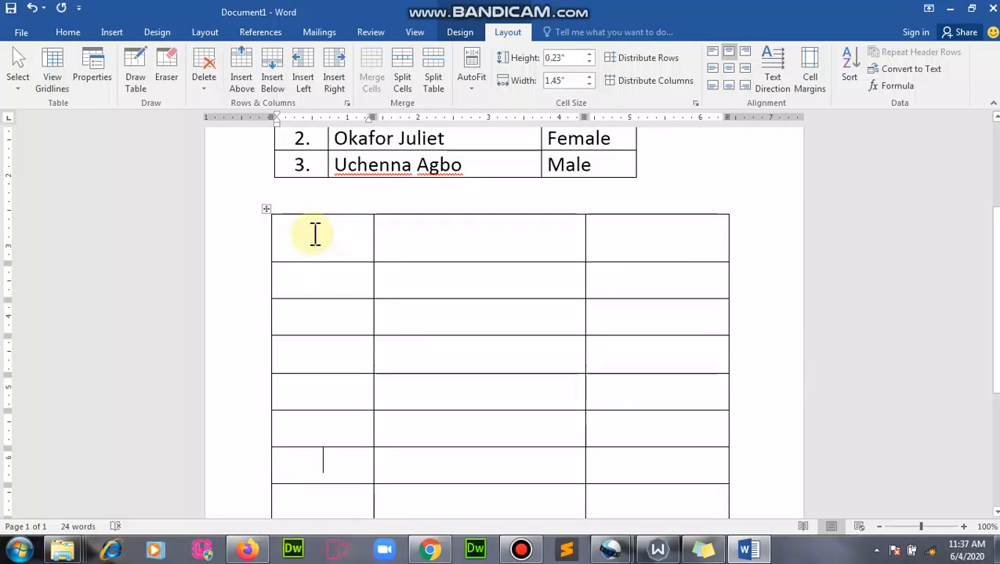
pyautogui.click(315, 233)
pyautogui.write('UFIU')
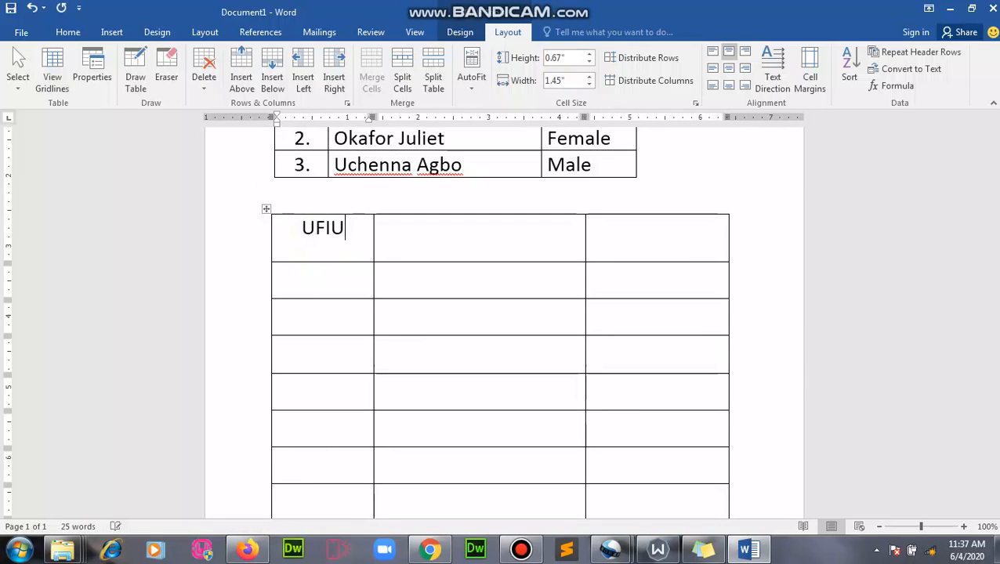
# - Clear the text in the second drawn table and delete the whole table
pyautogui.click(267, 209)
pyautogui.press('Delete')
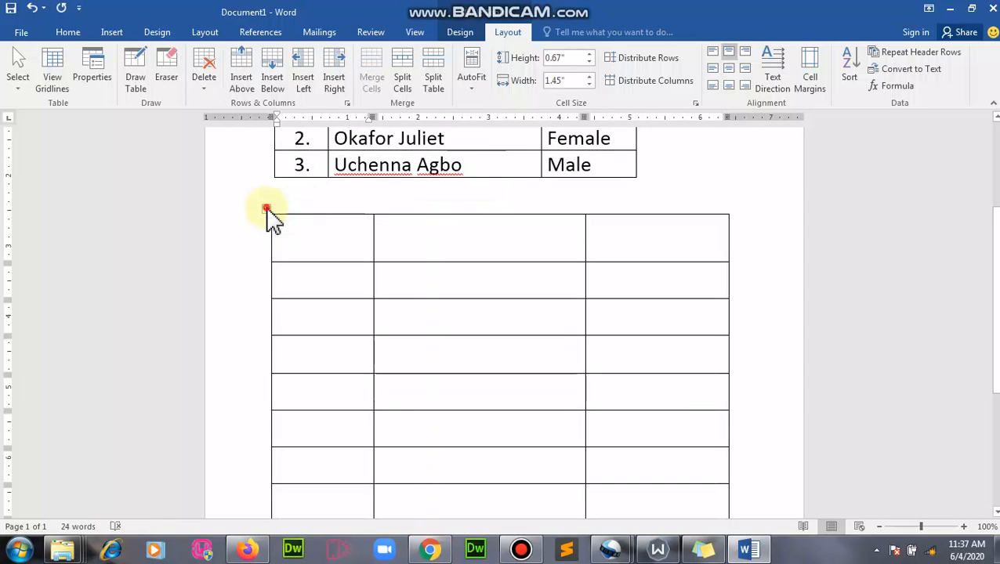
pyautogui.click(266, 209)
pyautogui.press('BackSpace')
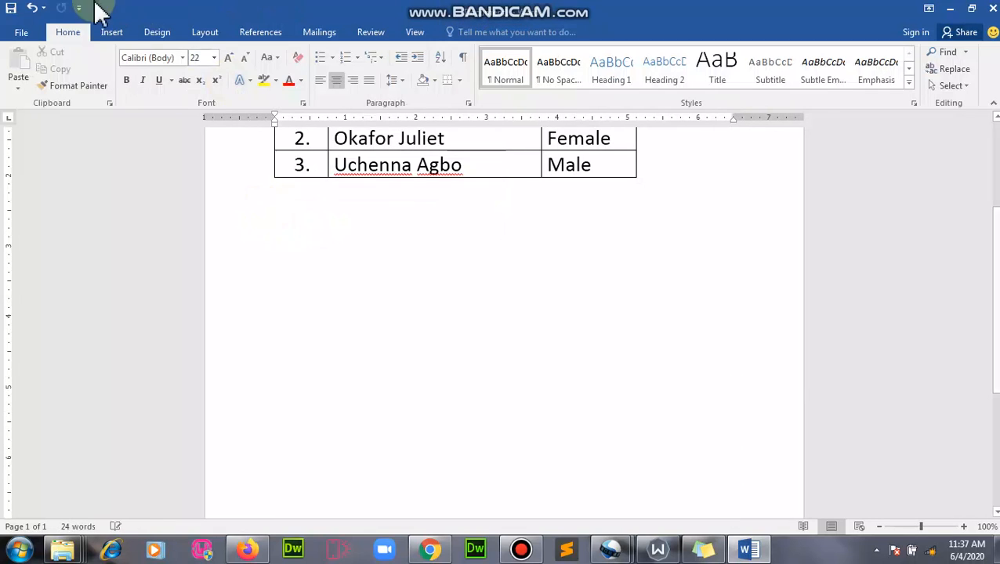
# - Embed an Excel spreadsheet below the student list and select its cells B2, E4 and C4 in turn
pyautogui.click(111, 33)
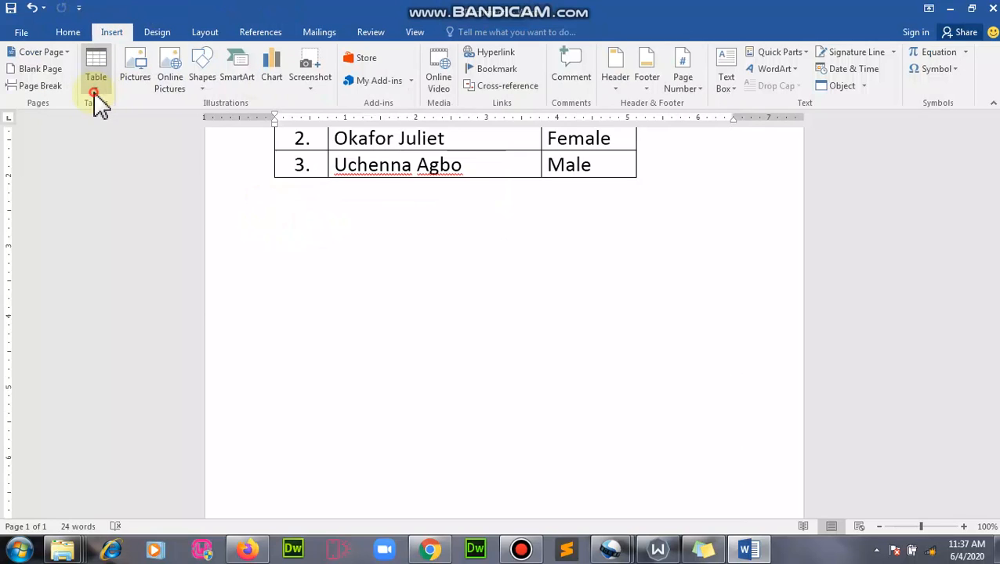
pyautogui.click(96, 92)
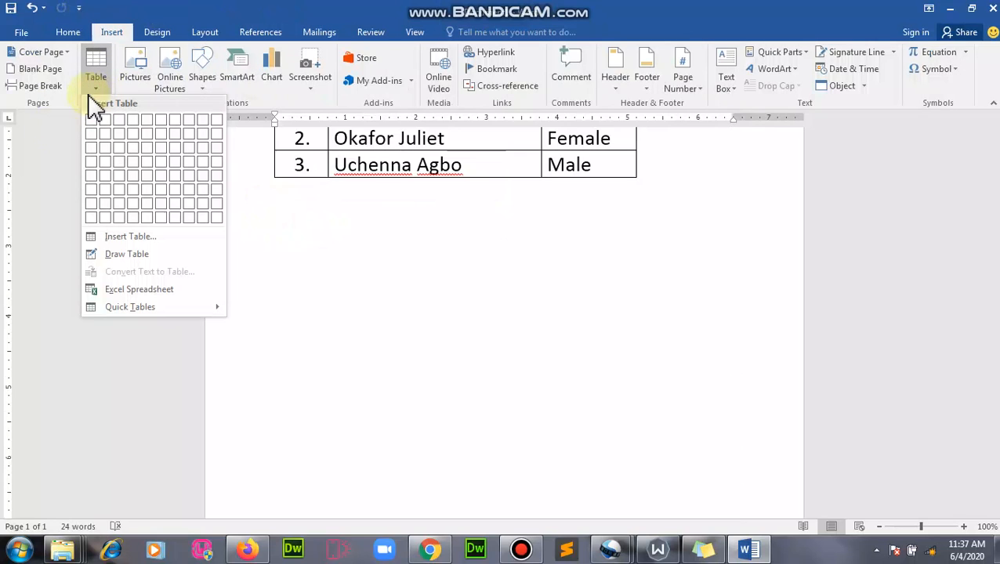
pyautogui.click(139, 289)
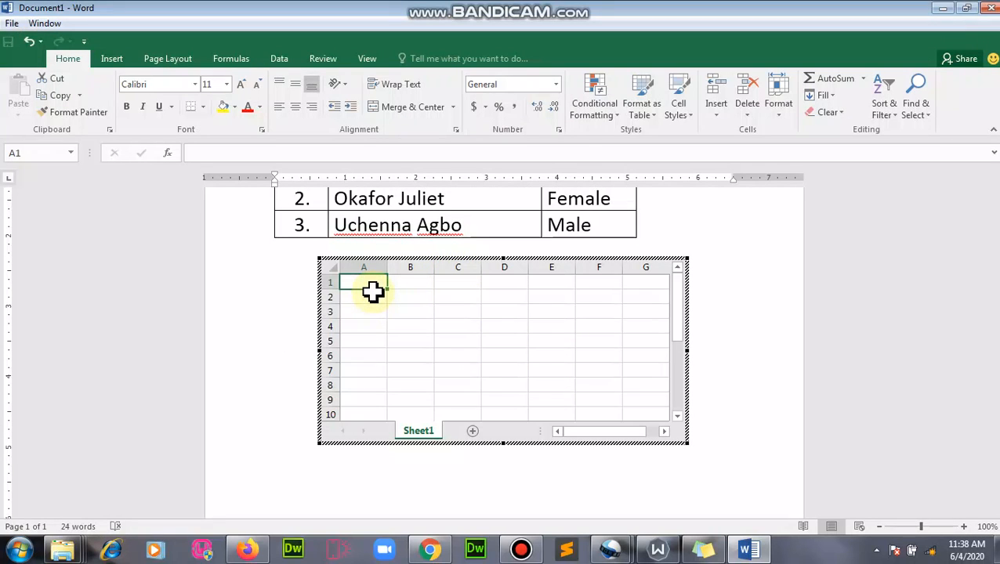
pyautogui.click(418, 298)
pyautogui.click(551, 326)
pyautogui.click(458, 326)
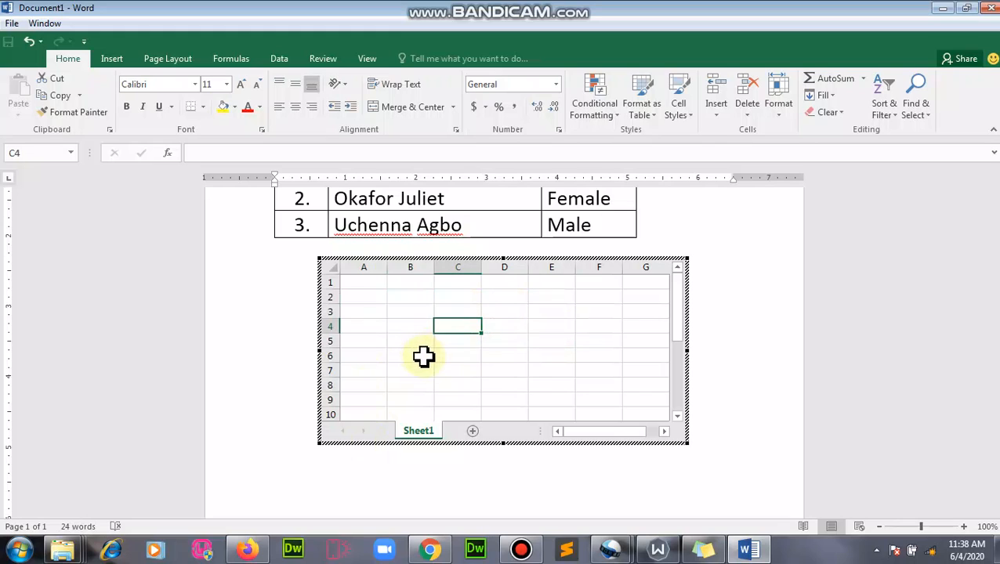
# - Enter the headings S/N, NAMES and GENDER in cells A1, B1 and C1 of the embedded spreadsheet
pyautogui.click(416, 357)
pyautogui.click(355, 297)
pyautogui.click(352, 282)
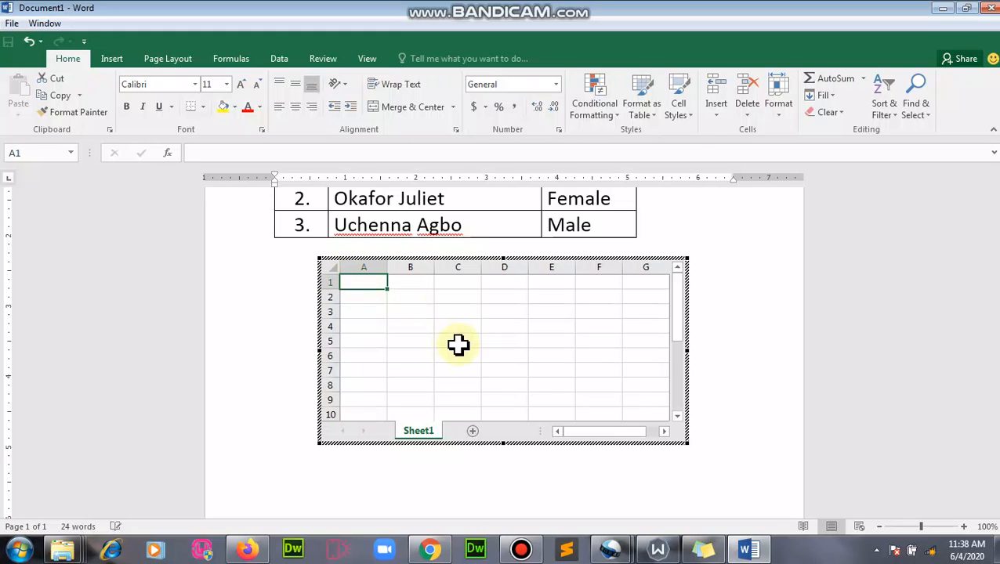
pyautogui.write('S/N')
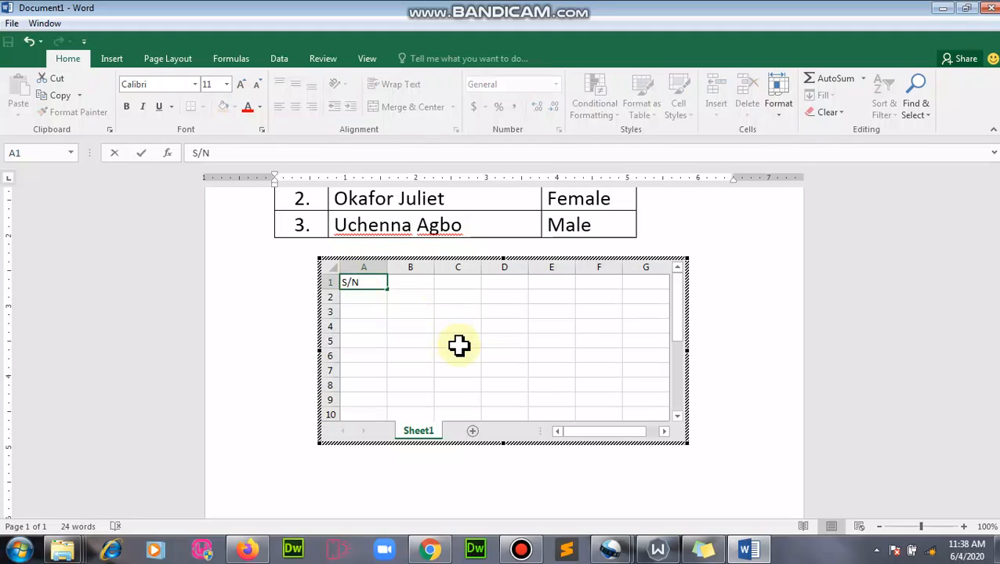
pyautogui.press('Tab')
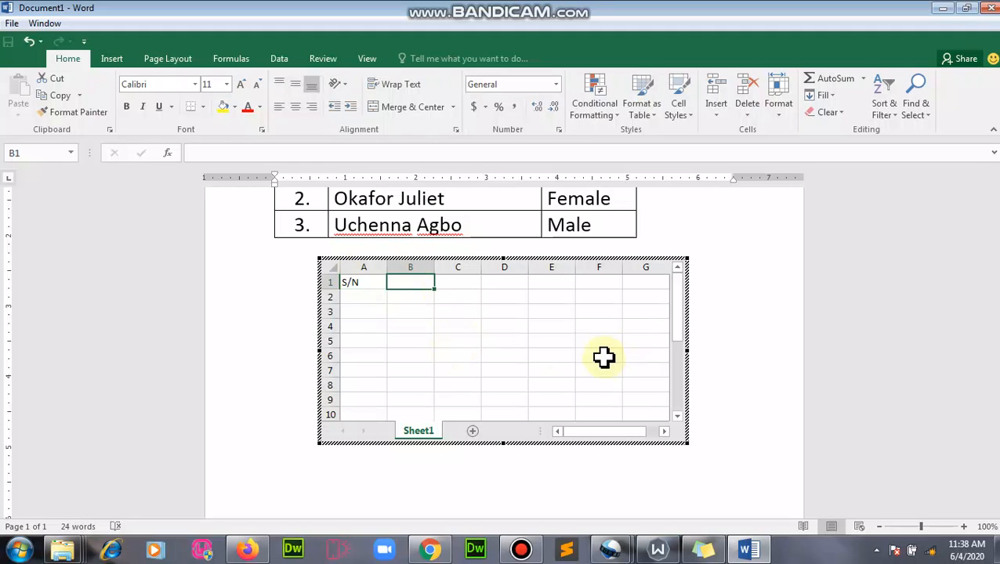
pyautogui.write('N')
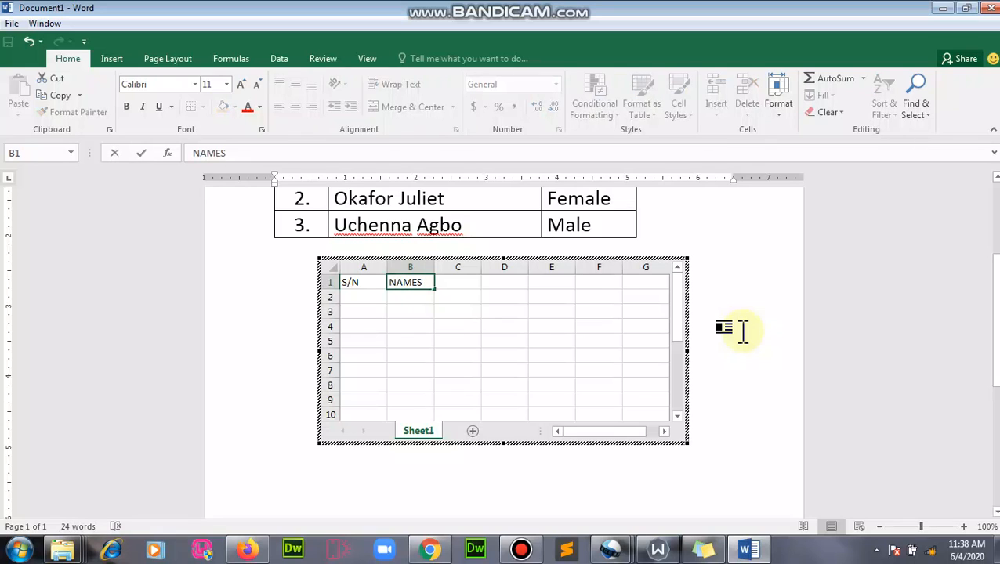
pyautogui.write('AMES')
pyautogui.click(461, 281)
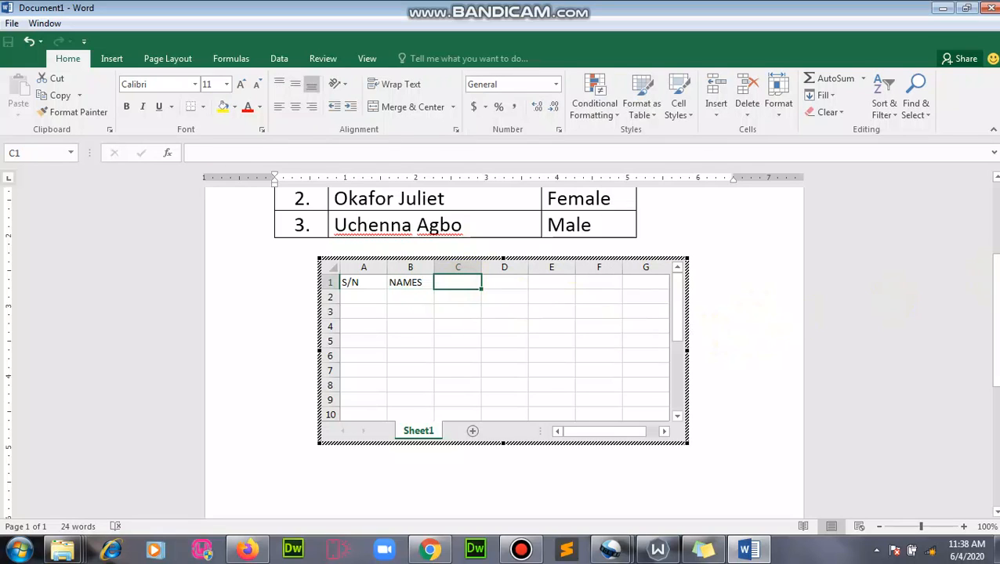
pyautogui.moveTo(994, 313); pyautogui.dragTo(995, 267)
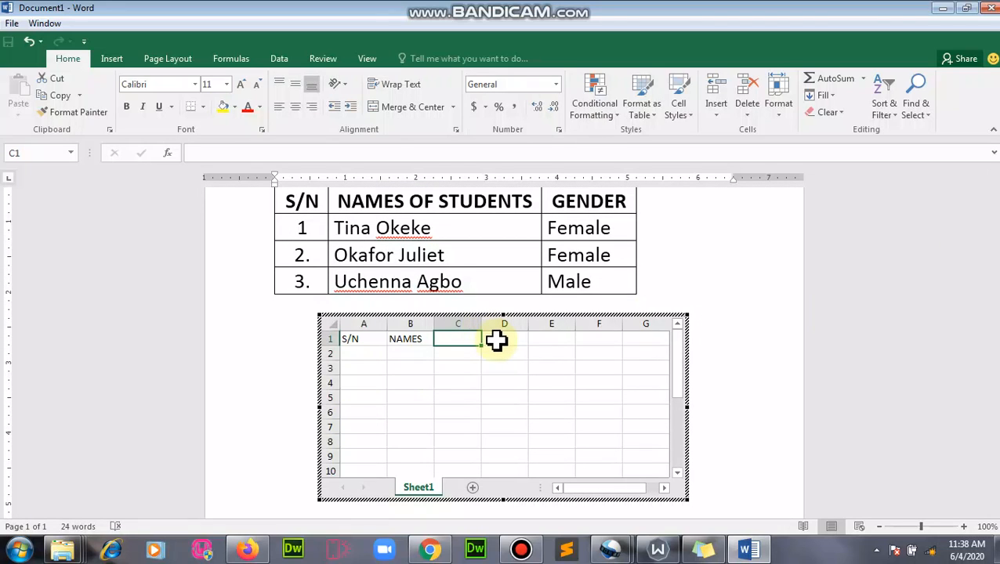
pyautogui.write('GENDER')
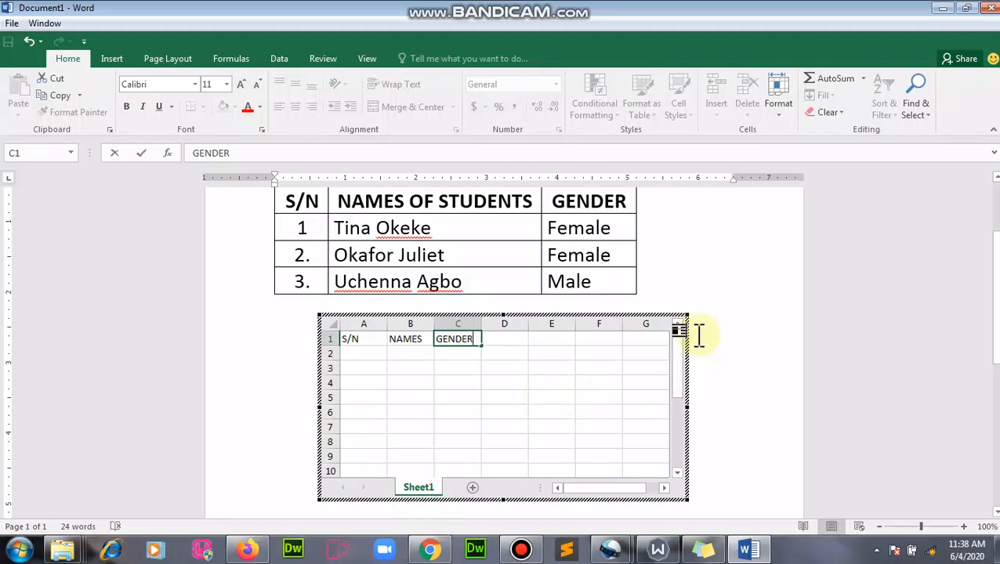
# - Select all cells of the embedded spreadsheet, leave its editing mode and delete the spreadsheet object from the document
pyautogui.click(330, 322)
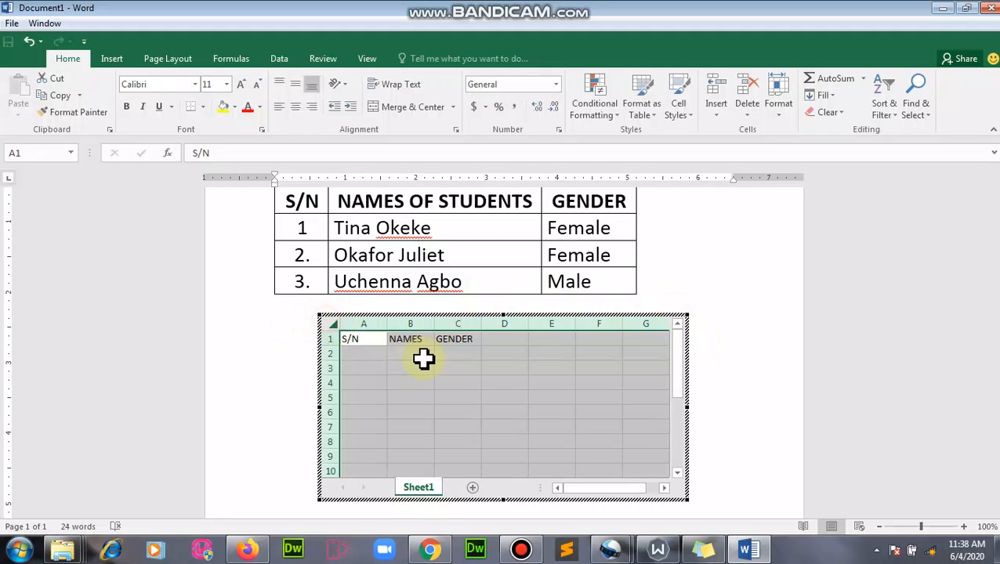
pyautogui.click(320, 315)
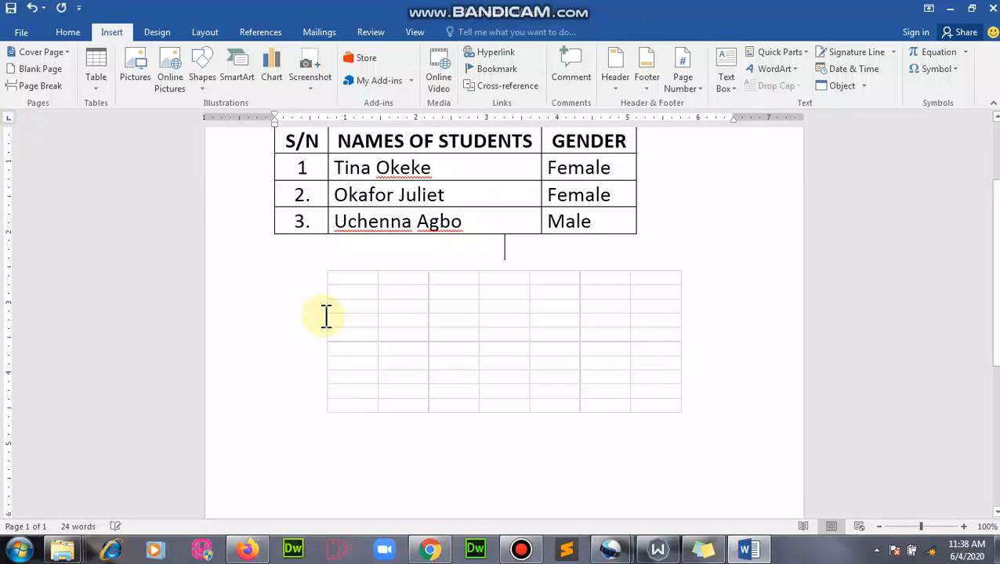
pyautogui.click(378, 301)
pyautogui.doubleClick(376, 296)
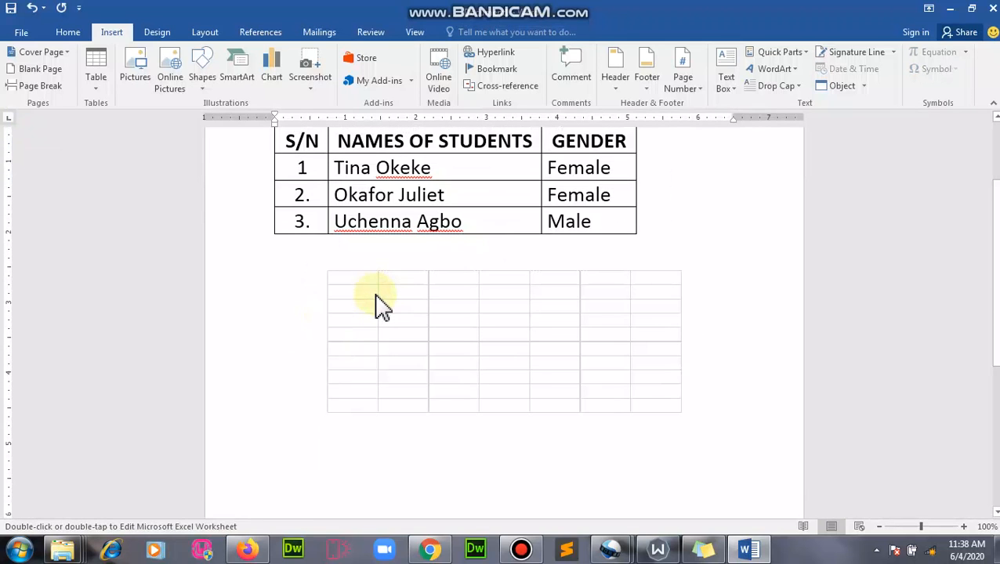
pyautogui.press('Delete')
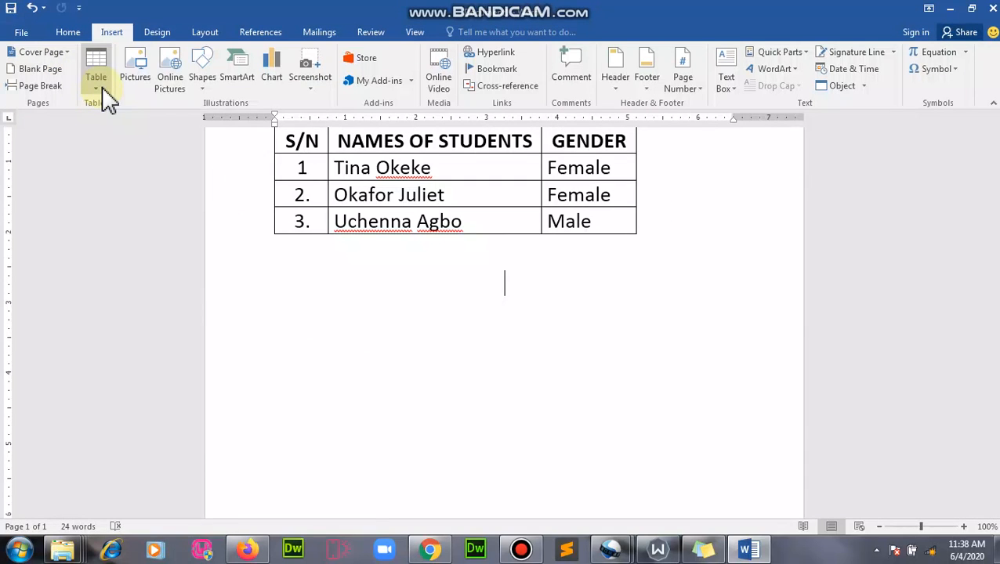
# - Insert the built-in Calendar 2 quick table below the student list
pyautogui.click(100, 89)
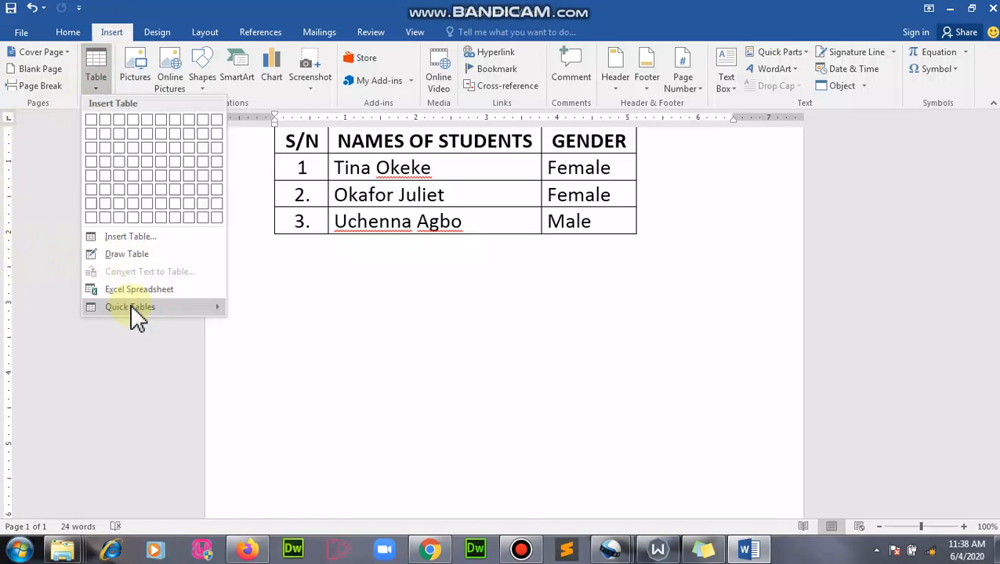
pyautogui.moveTo(133, 305)
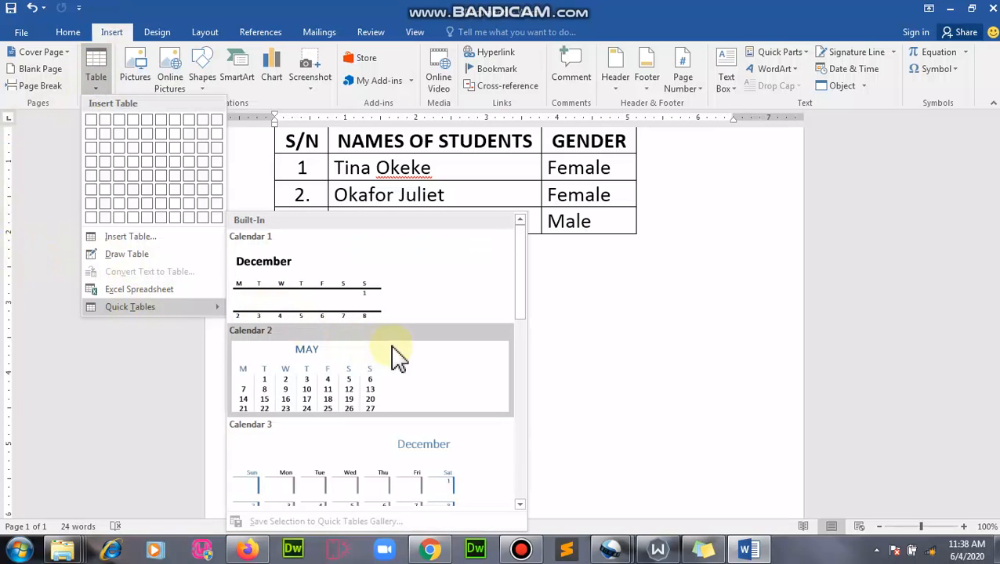
pyautogui.moveTo(521, 301)
pyautogui.mouseDown()
pyautogui.moveTo(527, 458)
pyautogui.moveTo(532, 286)
pyautogui.mouseUp()
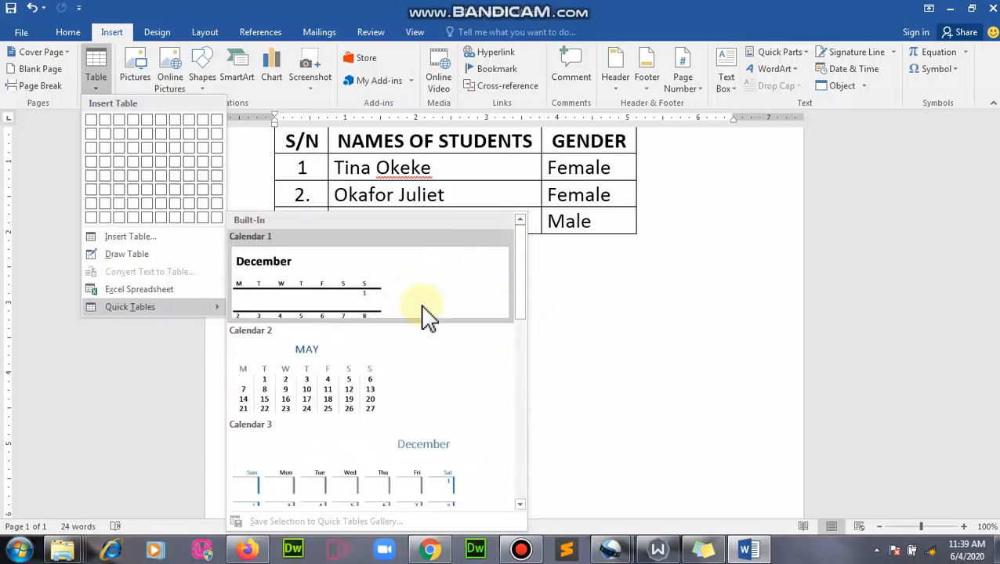
pyautogui.click(324, 395)
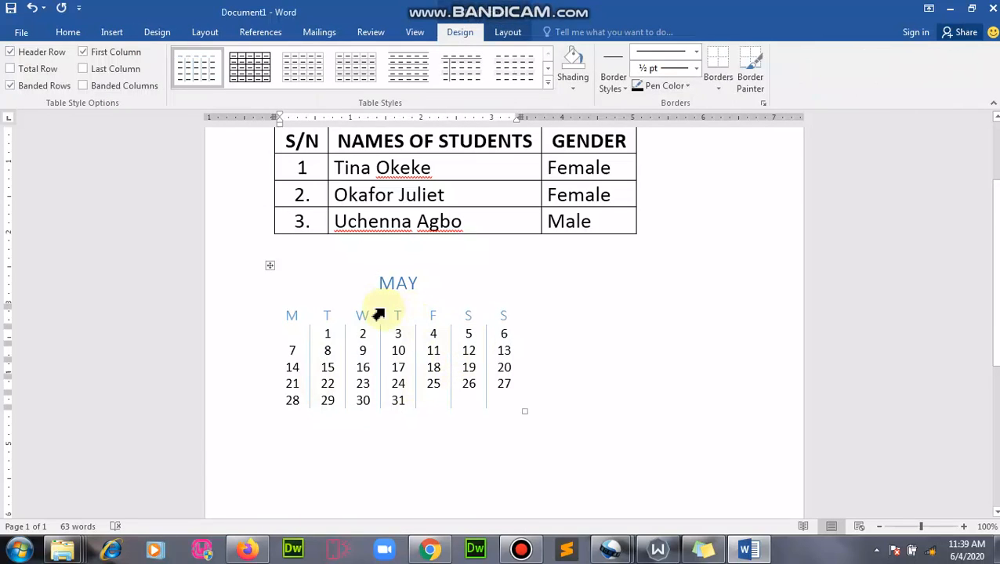
# - Place the cursor in the May calendar's 10, 31, 29 and 13 cells, and select the whole table to inspect its extent
pyautogui.click(401, 354)
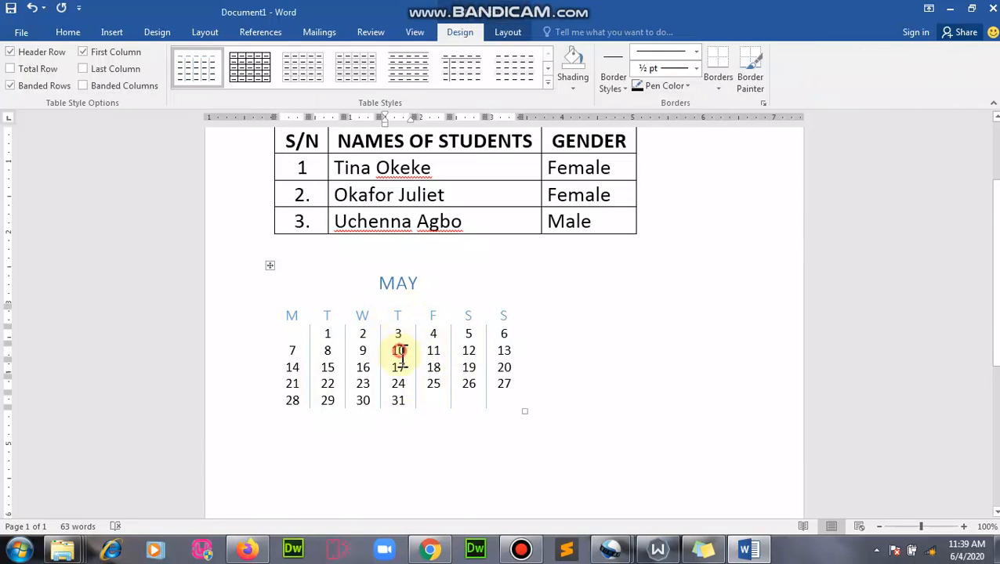
pyautogui.click(399, 401)
pyautogui.click(327, 403)
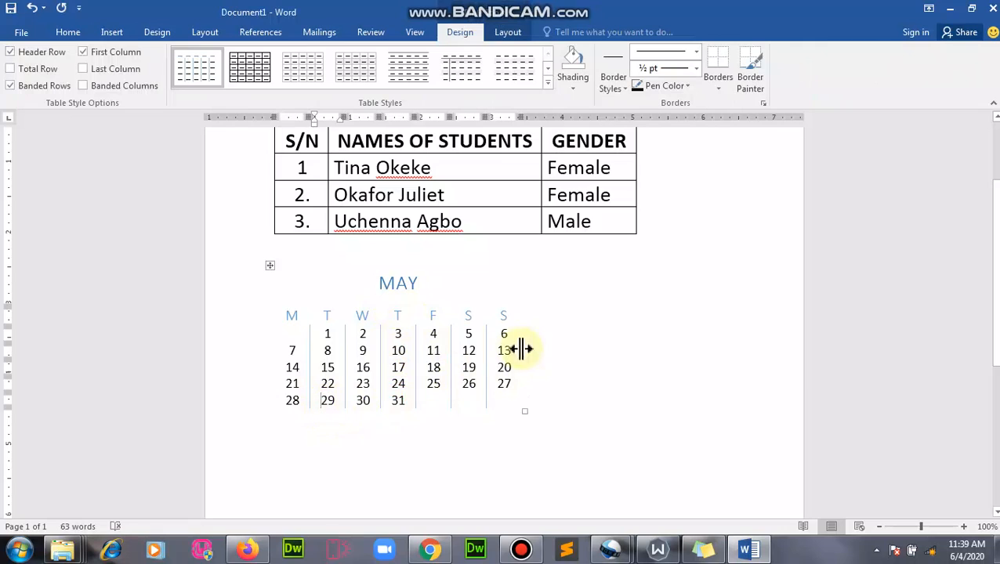
pyautogui.click(505, 352)
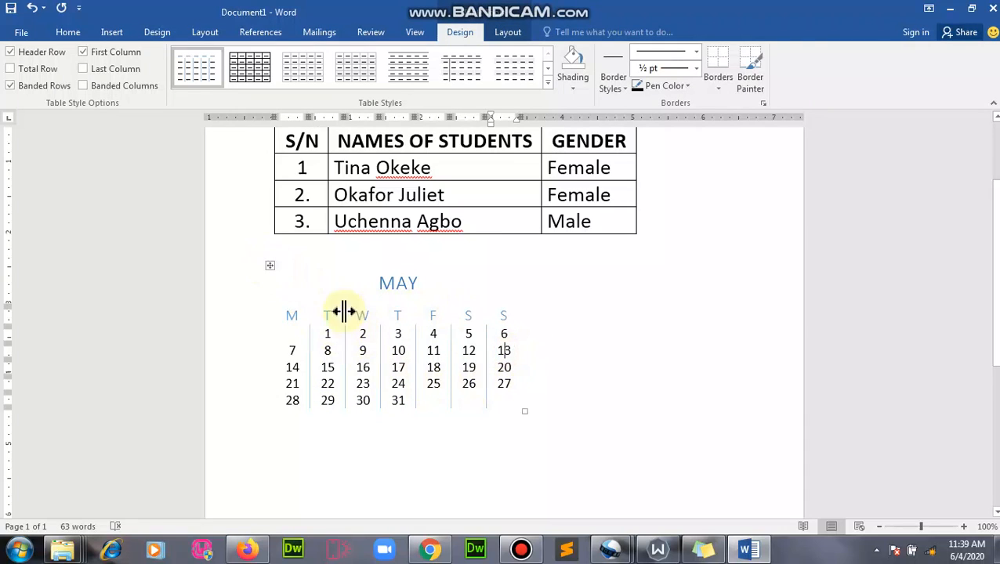
pyautogui.click(268, 267)
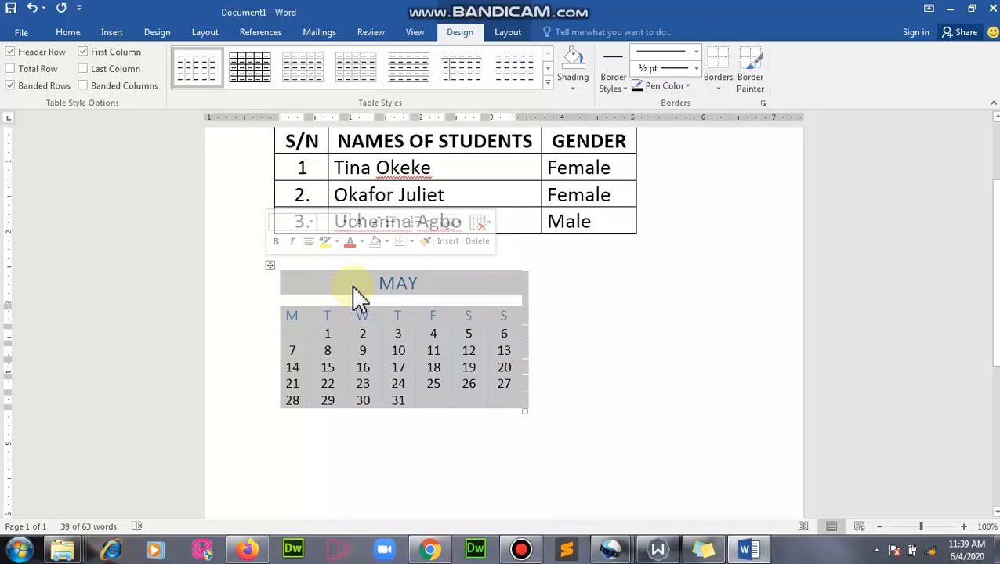
pyautogui.click(553, 382)
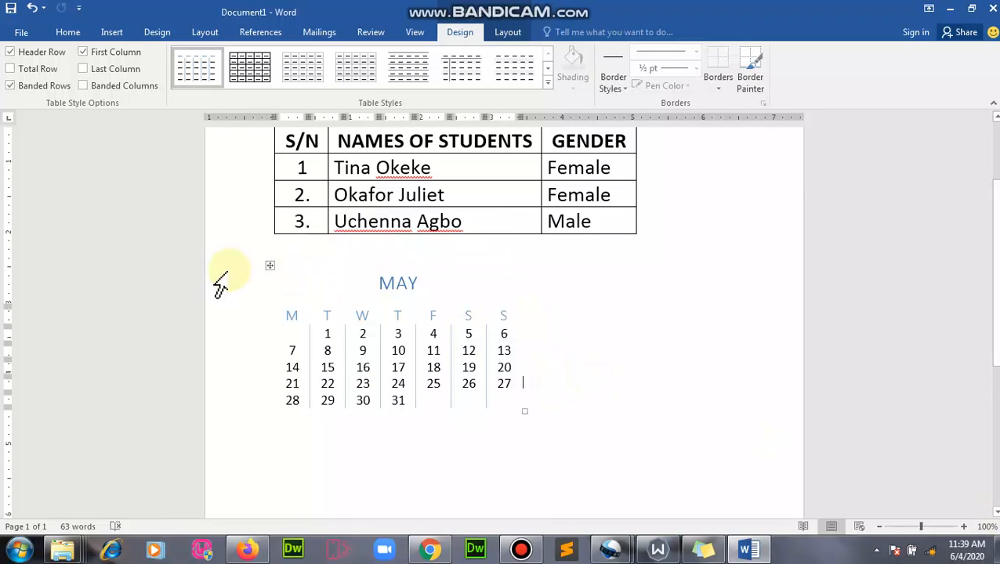
# - Copy the whole May calendar and paste it beside the original, at the end of the row containing 13
pyautogui.click(269, 267)
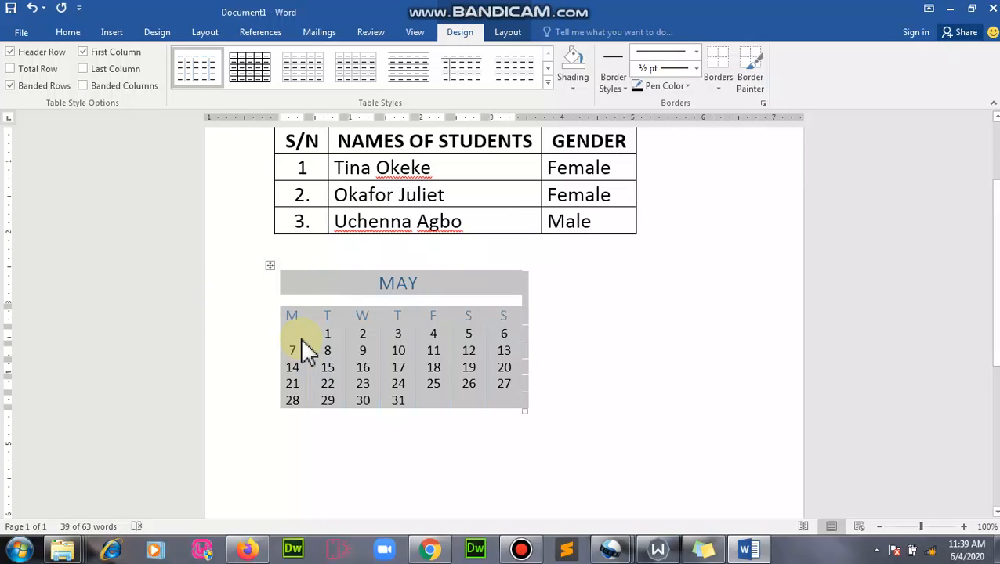
pyautogui.rightClick(272, 267)
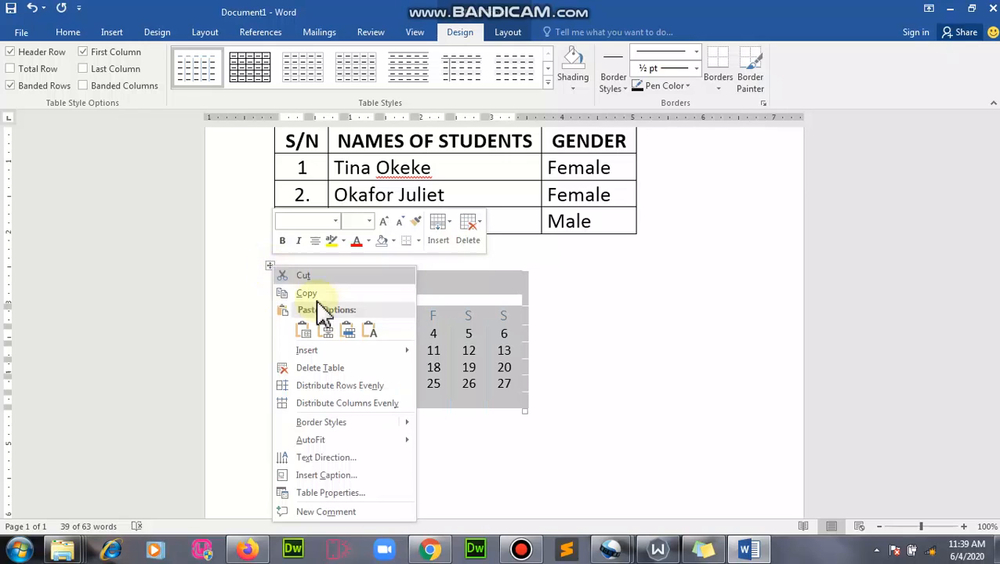
pyautogui.click(330, 290)
pyautogui.click(596, 345)
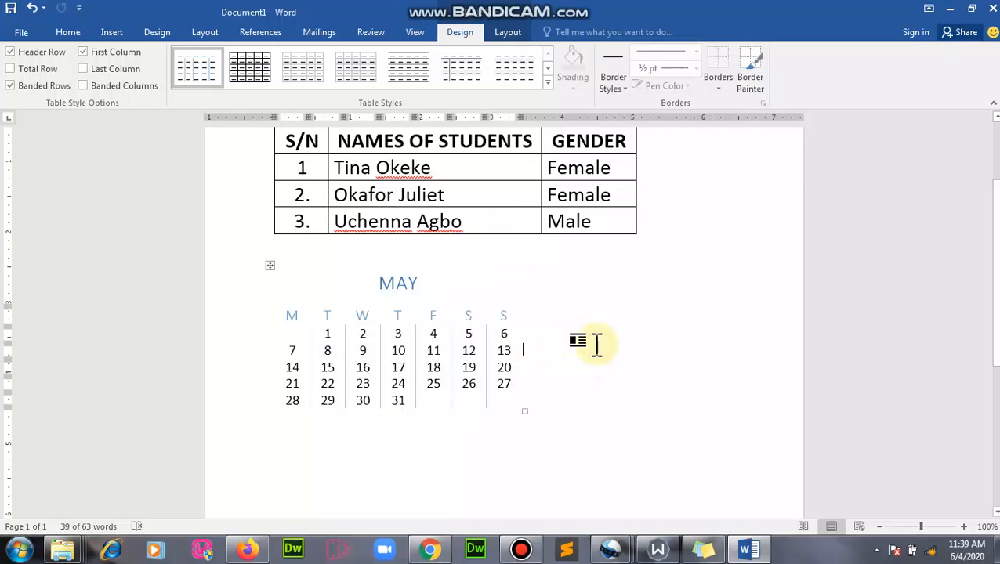
pyautogui.rightClick(597, 345)
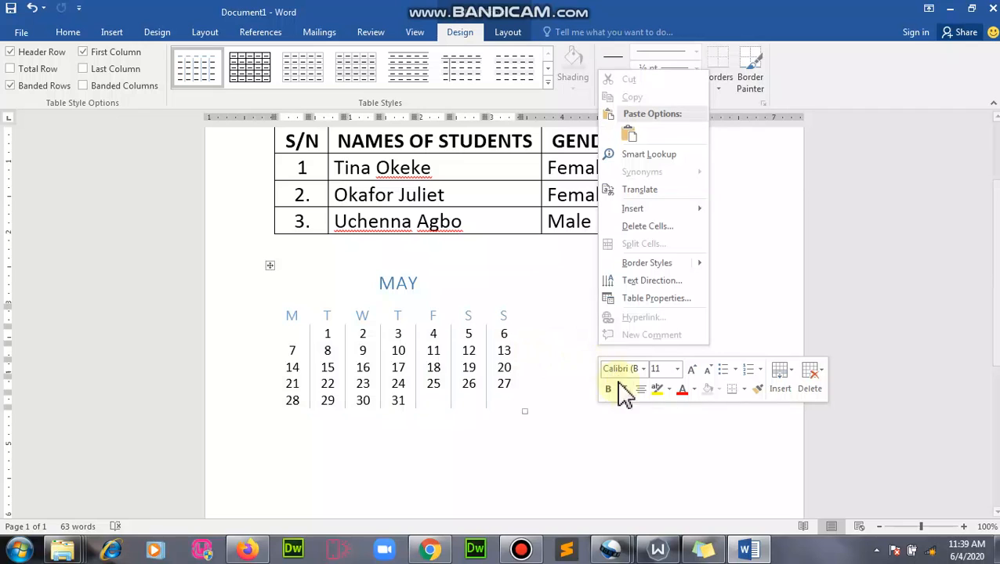
pyautogui.click(629, 135)
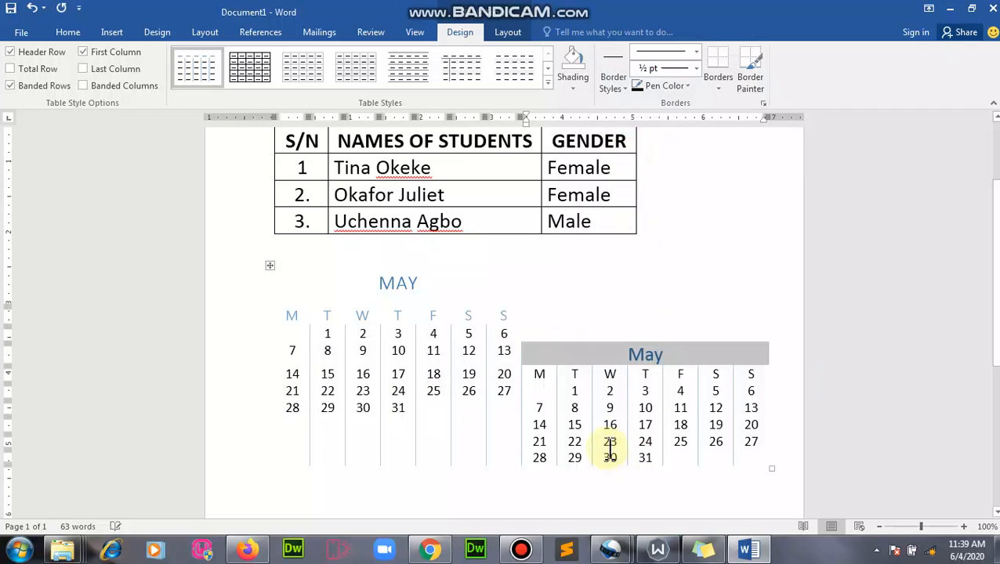
pyautogui.scroll(-2, 623, 359)
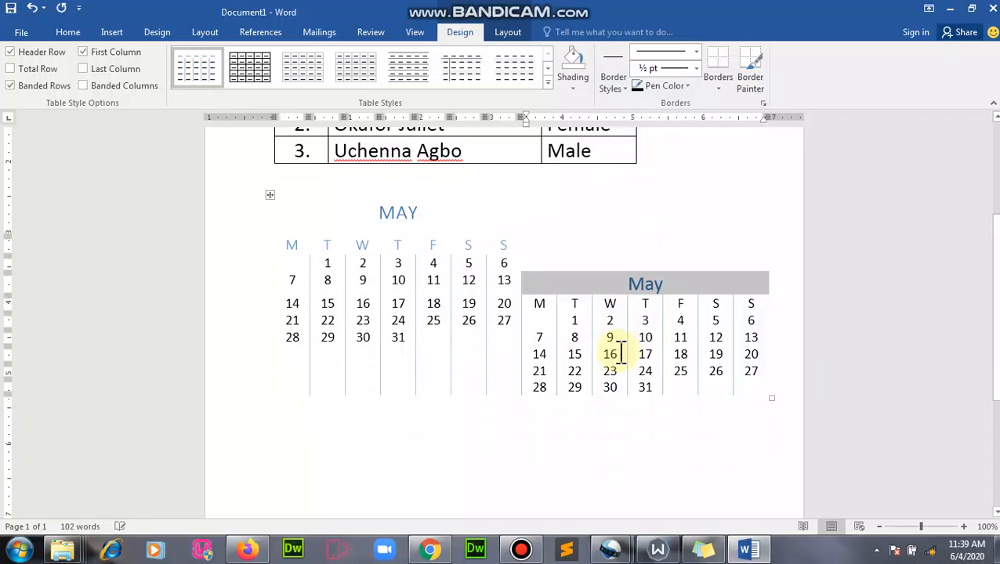
pyautogui.click(591, 282)
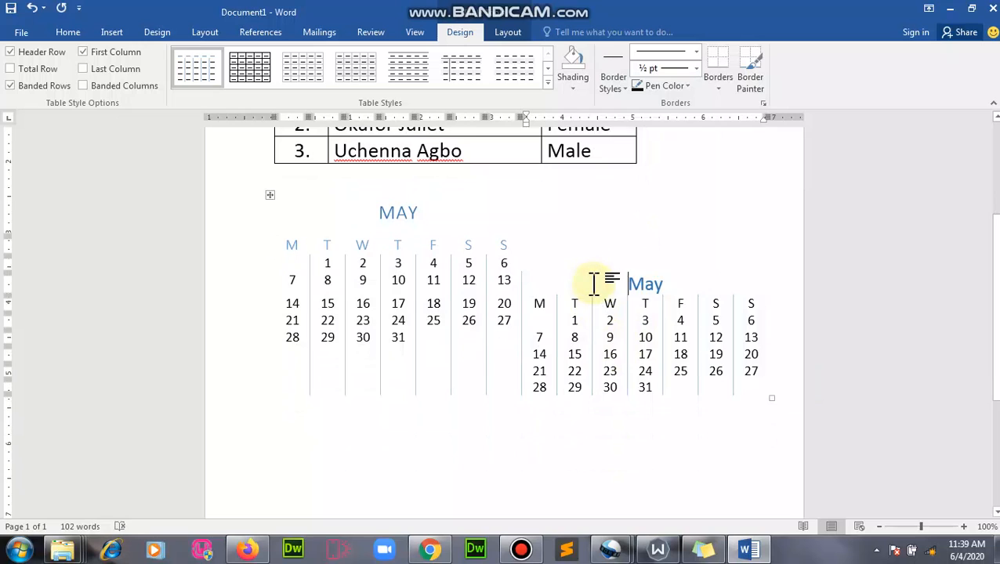
pyautogui.click(627, 332)
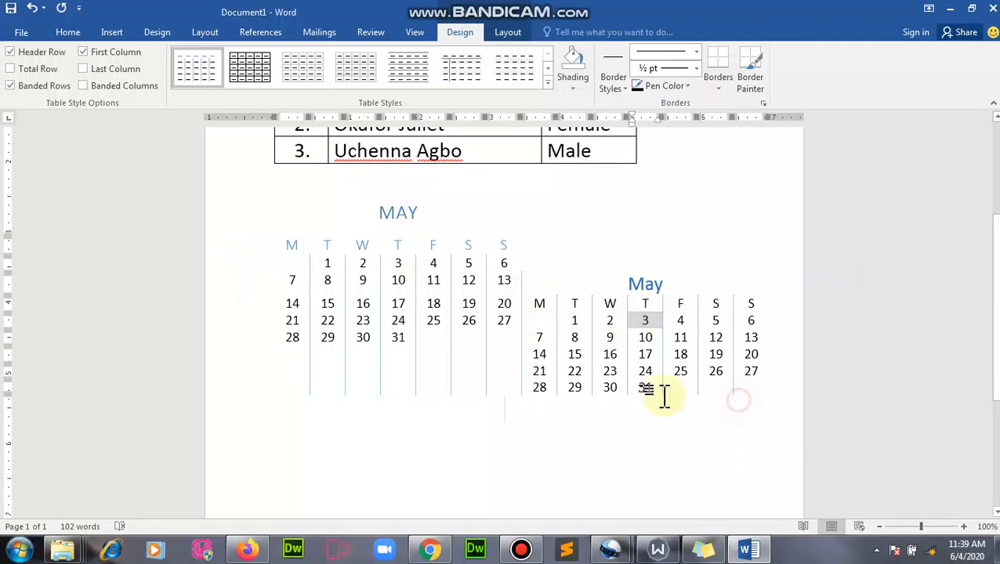
# - Clear the contents of the combined calendar table and delete the whole table
pyautogui.click(272, 194)
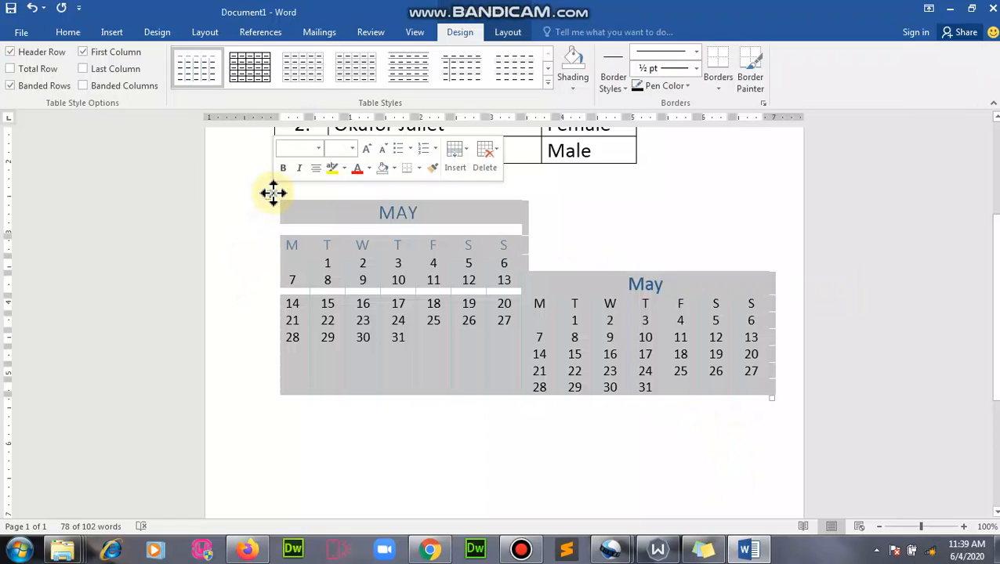
pyautogui.press('Delete')
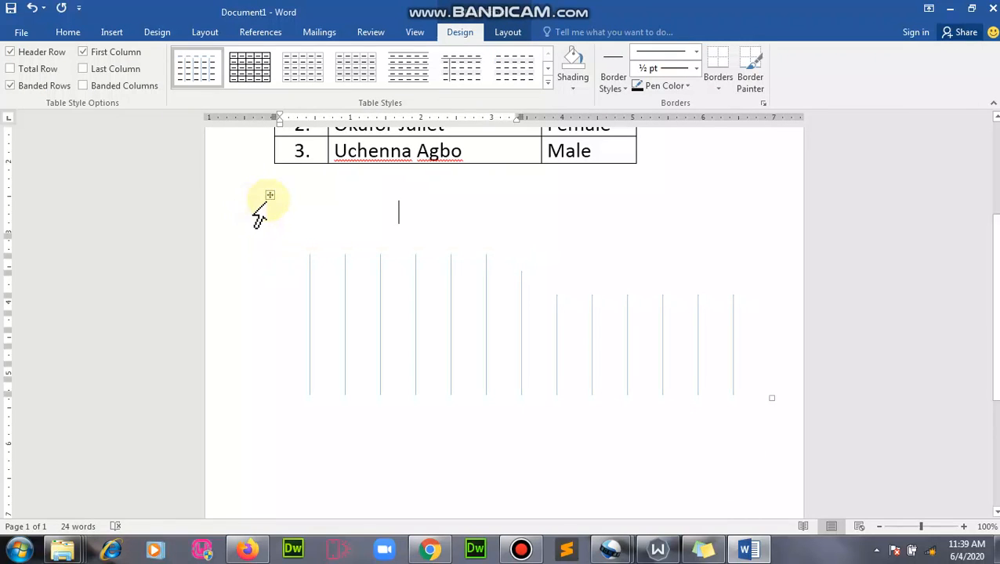
pyautogui.click(269, 195)
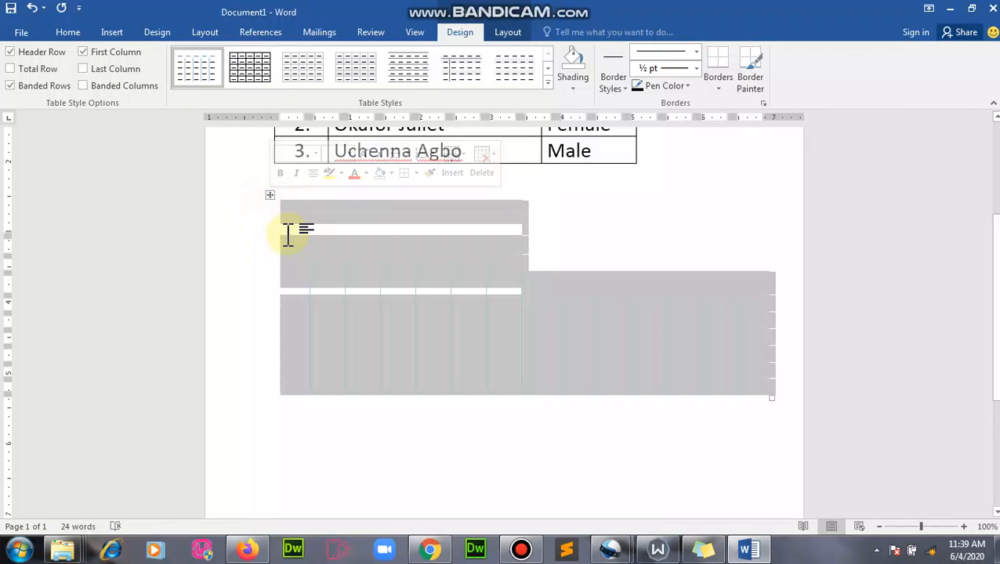
pyautogui.press('BackSpace')
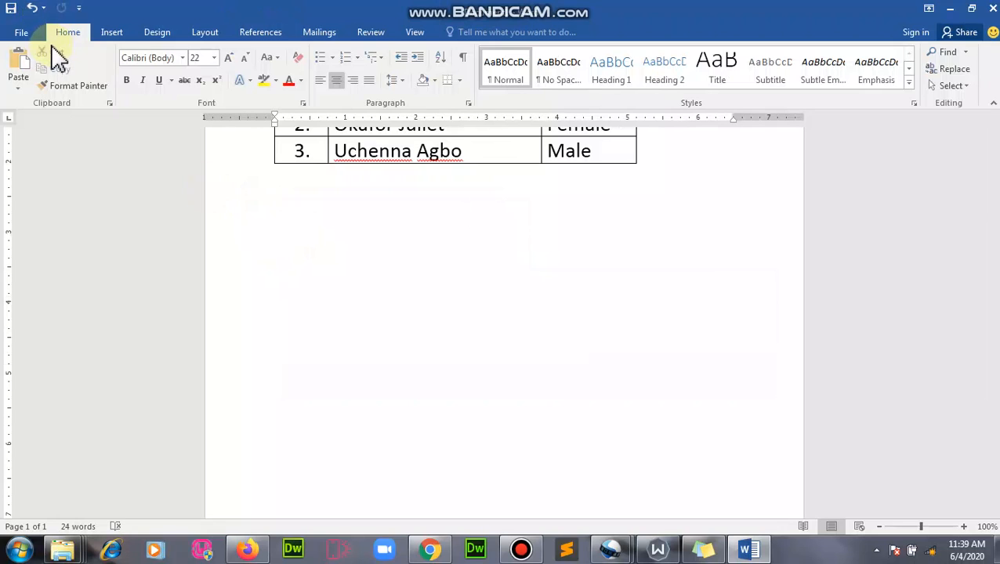
# - Insert the built-in With Subheads 1 quick table below the student list
pyautogui.click(109, 35)
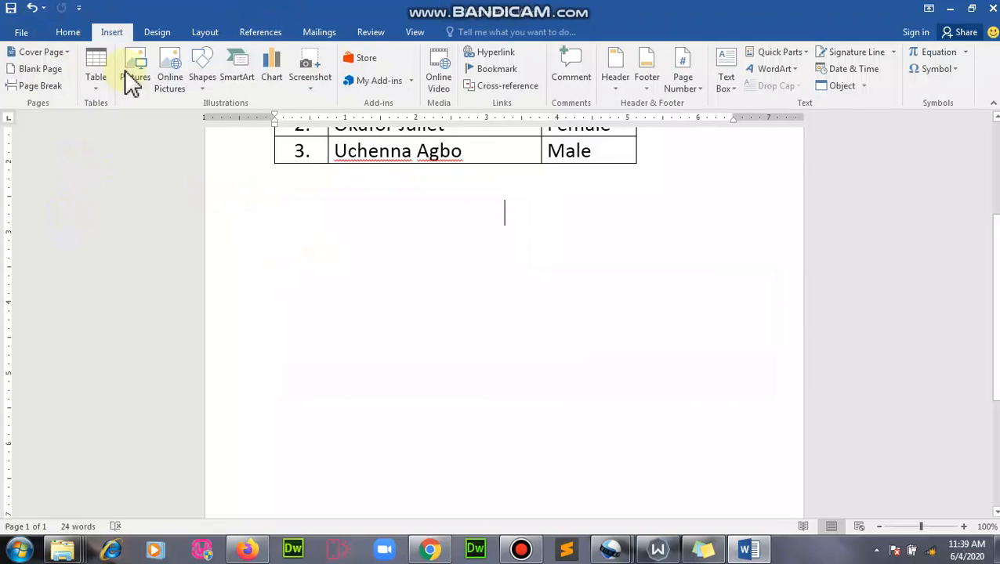
pyautogui.click(92, 83)
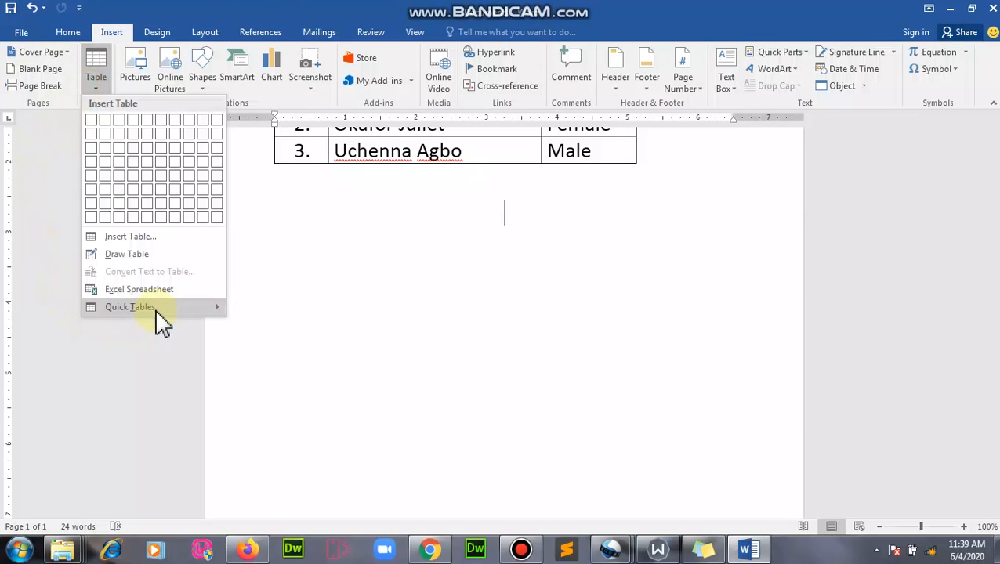
pyautogui.moveTo(159, 310)
pyautogui.moveTo(518, 297); pyautogui.dragTo(522, 367)
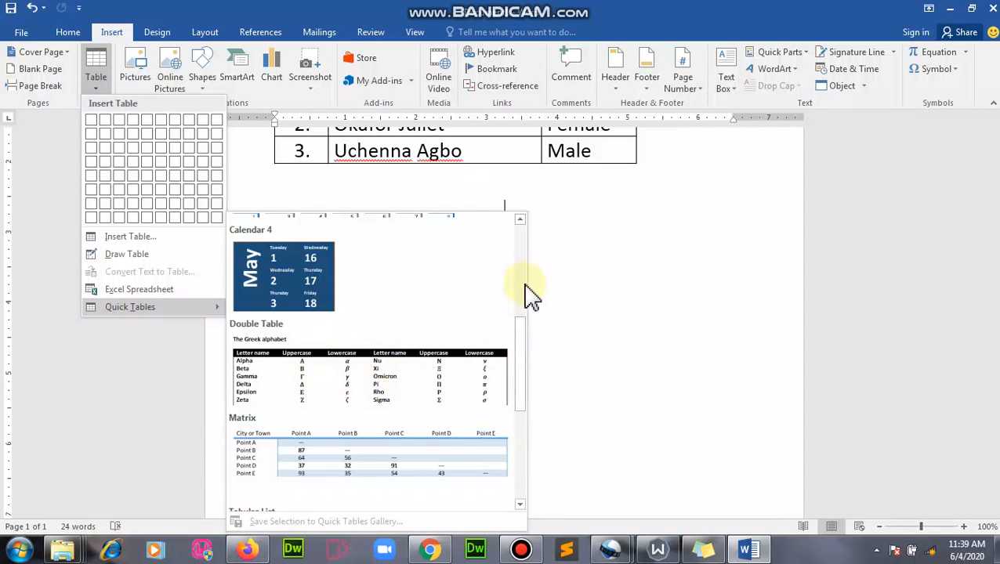
pyautogui.moveTo(520, 345); pyautogui.dragTo(529, 480)
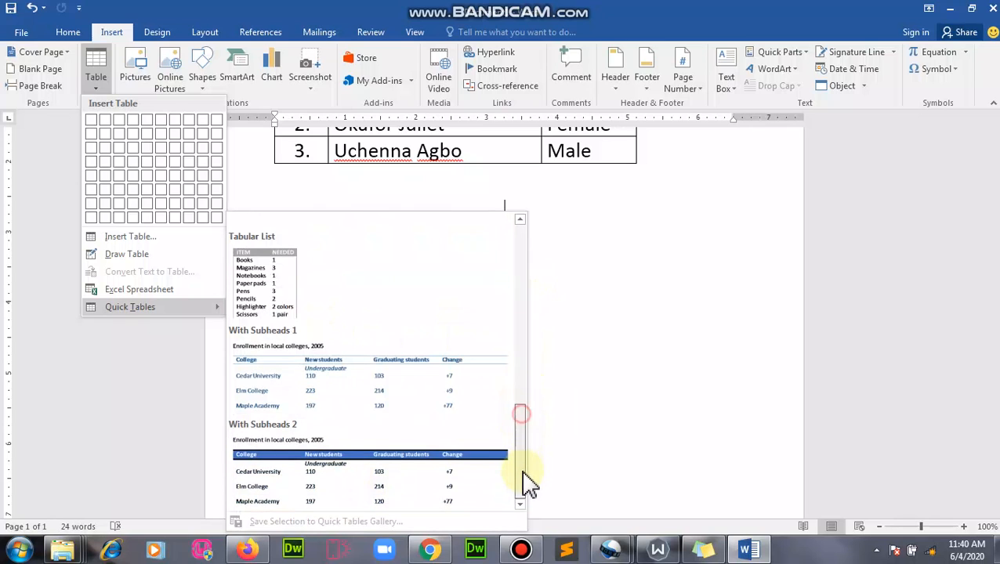
pyautogui.click(347, 390)
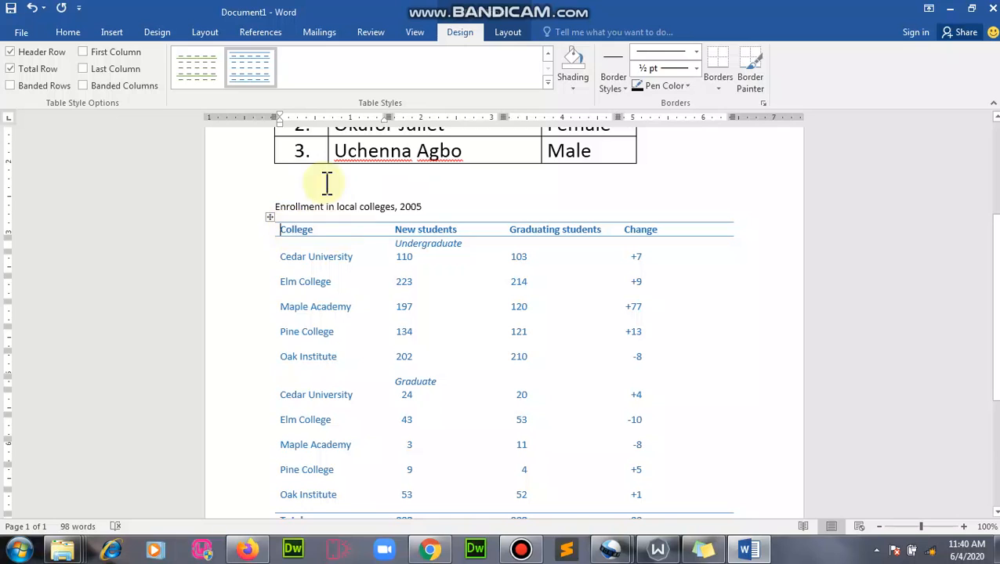
# - Delete the college enrollment table together with its leftover title and source lines below the student list
pyautogui.scroll(1, 369, 271)
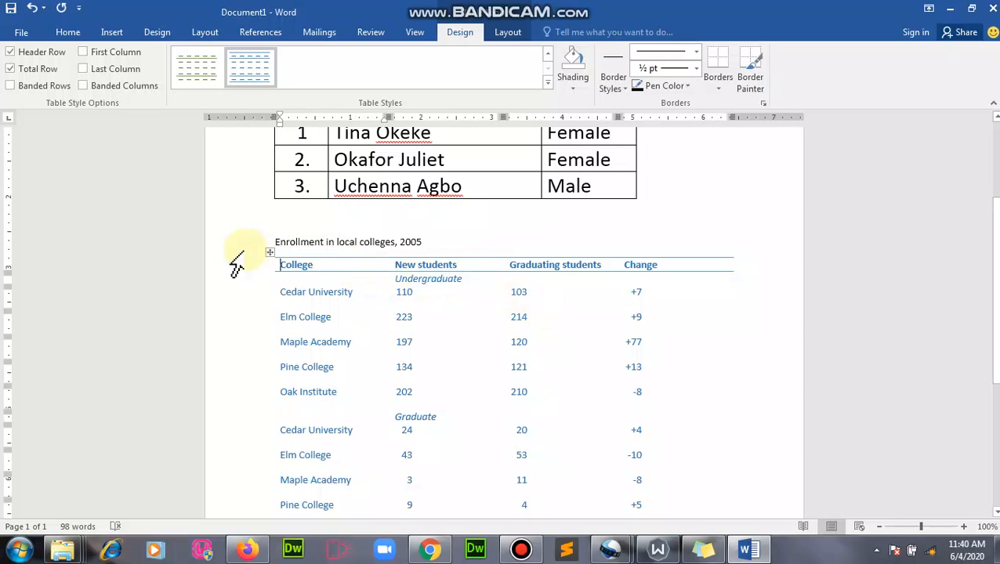
pyautogui.click(269, 249)
pyautogui.press('Delete')
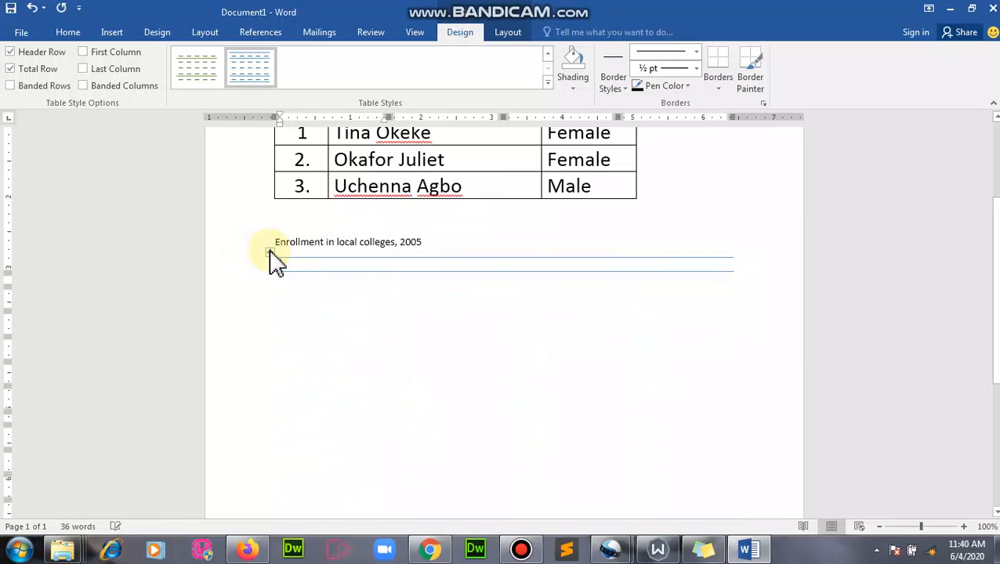
pyautogui.click(268, 251)
pyautogui.press('BackSpace')
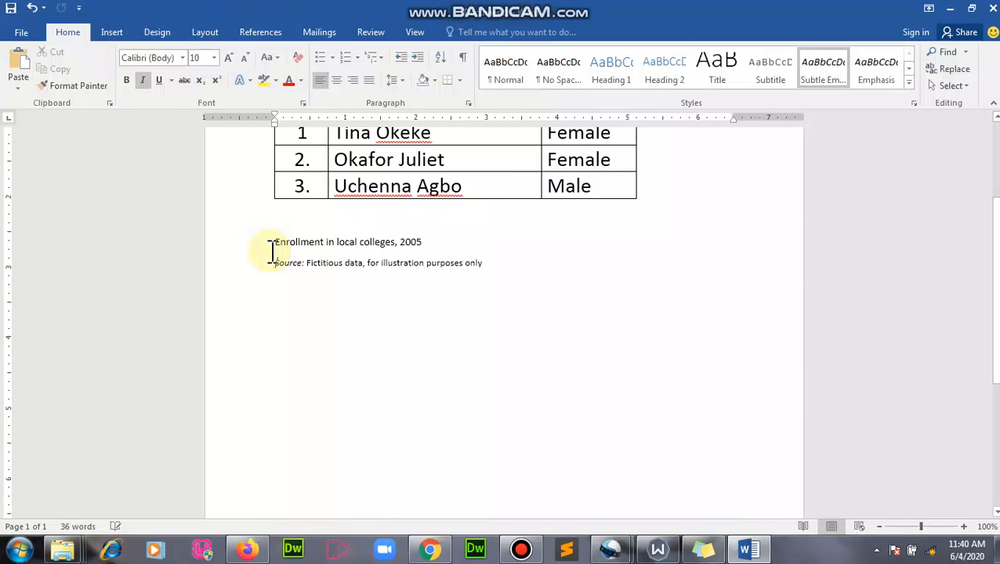
pyautogui.moveTo(217, 241); pyautogui.dragTo(250, 286)
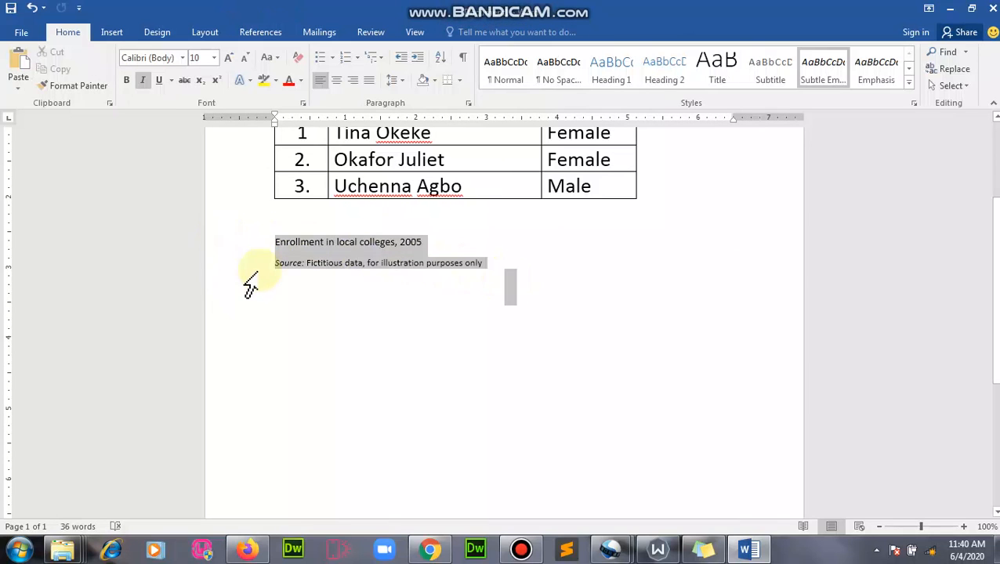
pyautogui.press('Delete')
pyautogui.scroll(3, 373, 361)
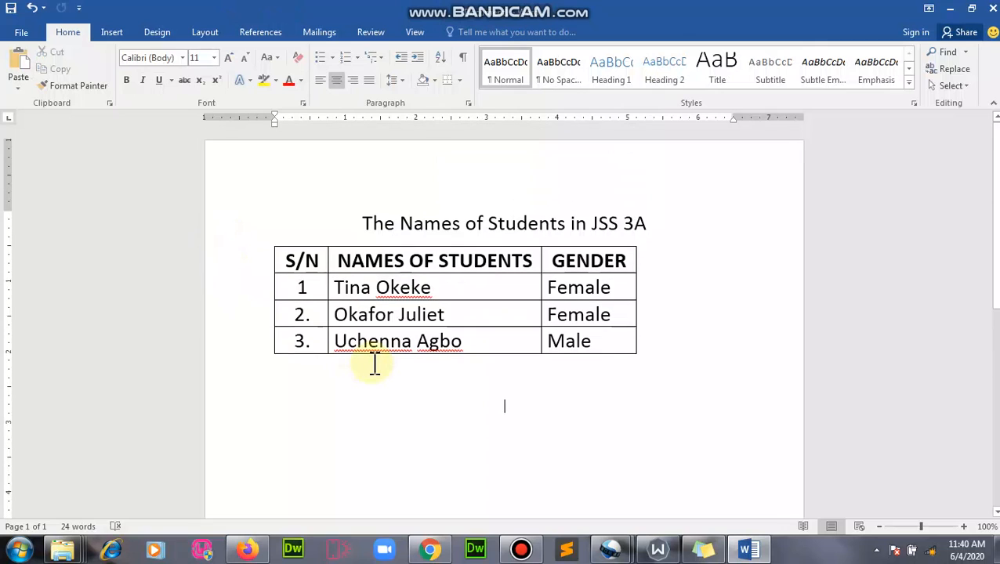
# - Insert a four-column table below the student list and nest a 4x4 table in its second column
pyautogui.click(118, 37)
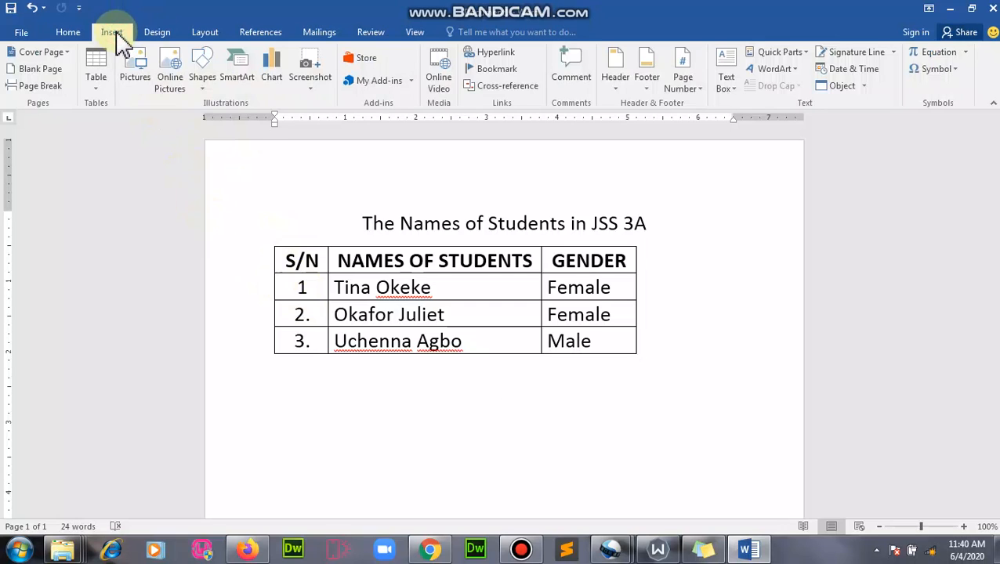
pyautogui.click(96, 92)
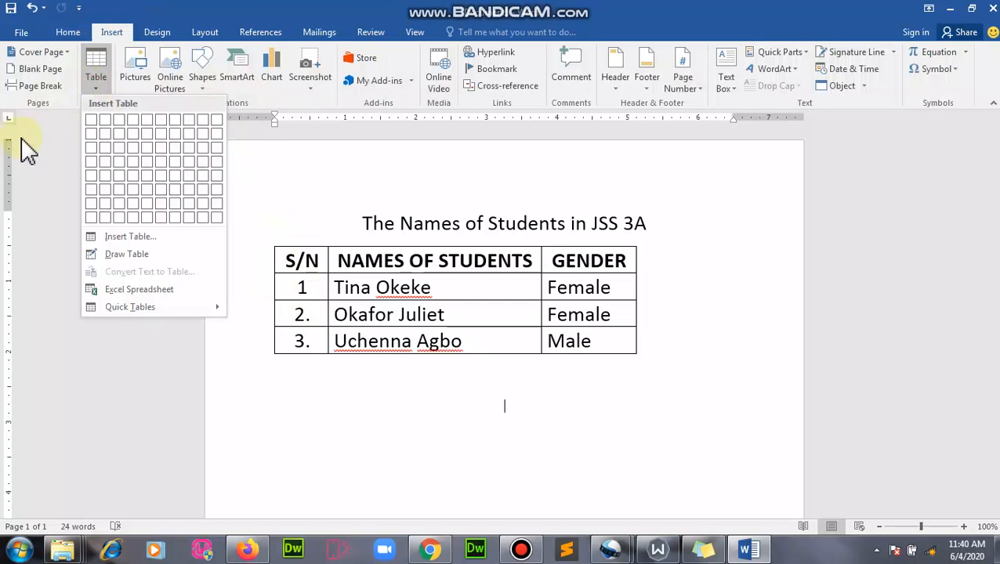
pyautogui.click(132, 150)
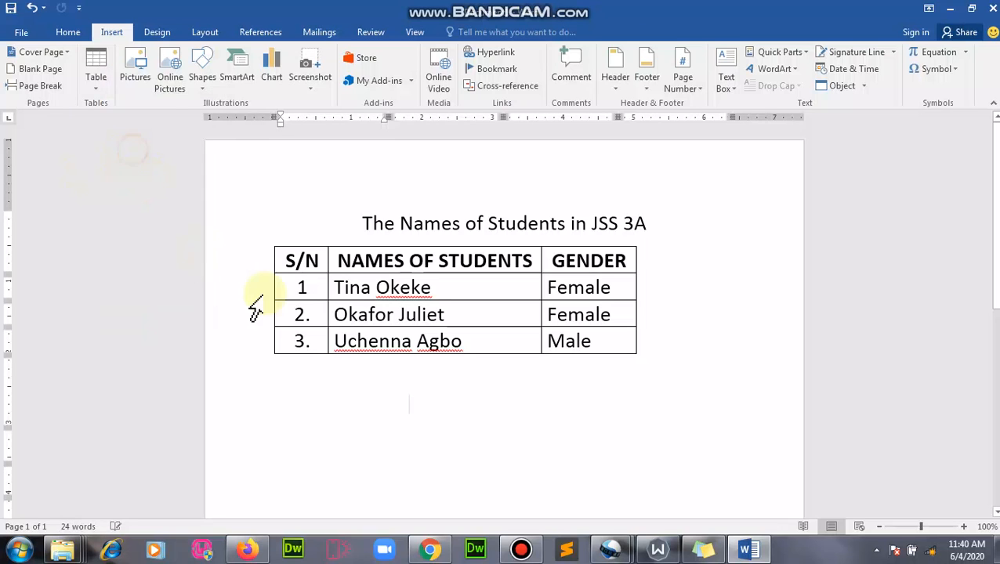
pyautogui.scroll(-2, 411, 246)
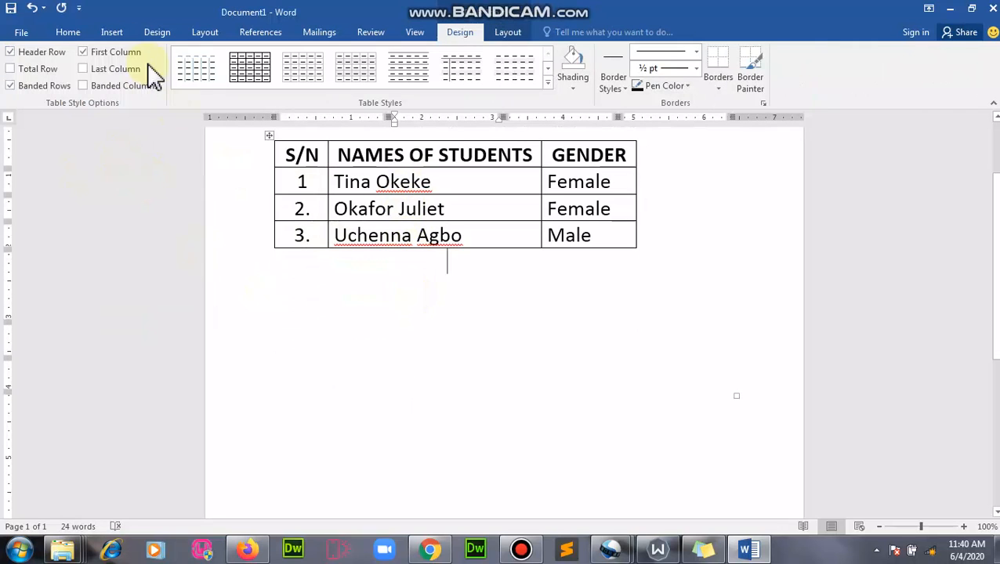
pyautogui.click(111, 32)
pyautogui.click(98, 83)
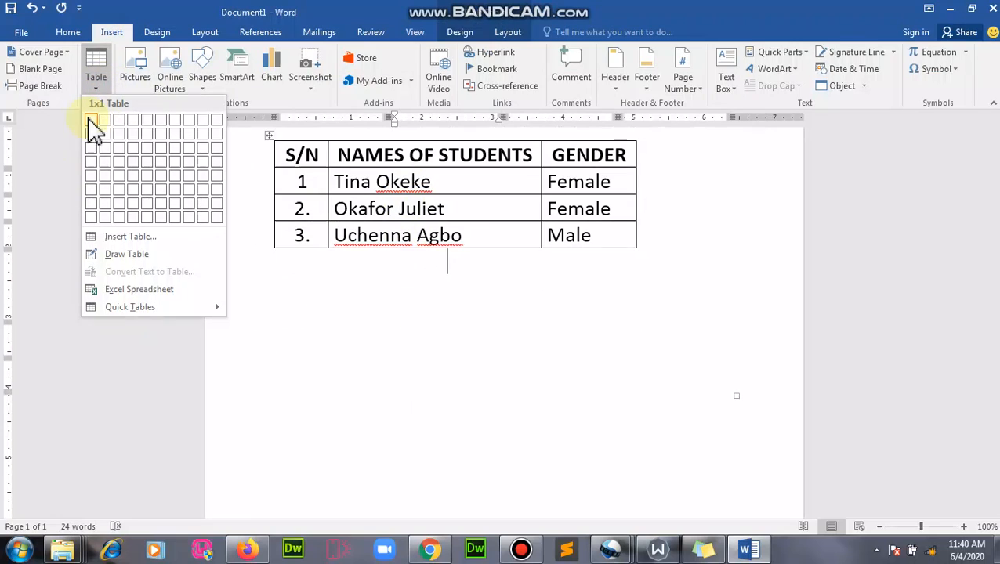
pyautogui.click(135, 160)
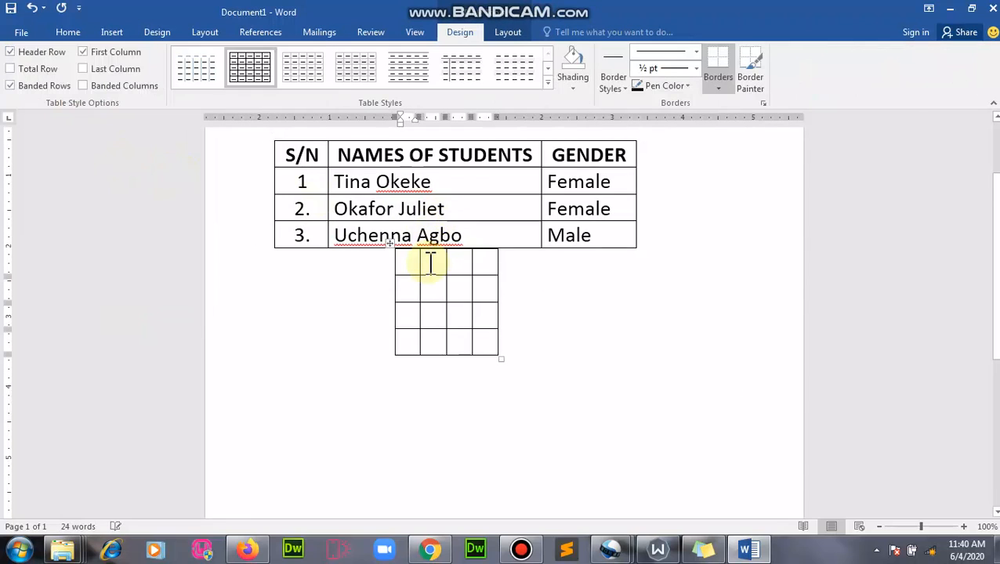
# - Try to delete the nested 4x4 table below the student list
pyautogui.click(387, 245)
pyautogui.press('BackSpace')
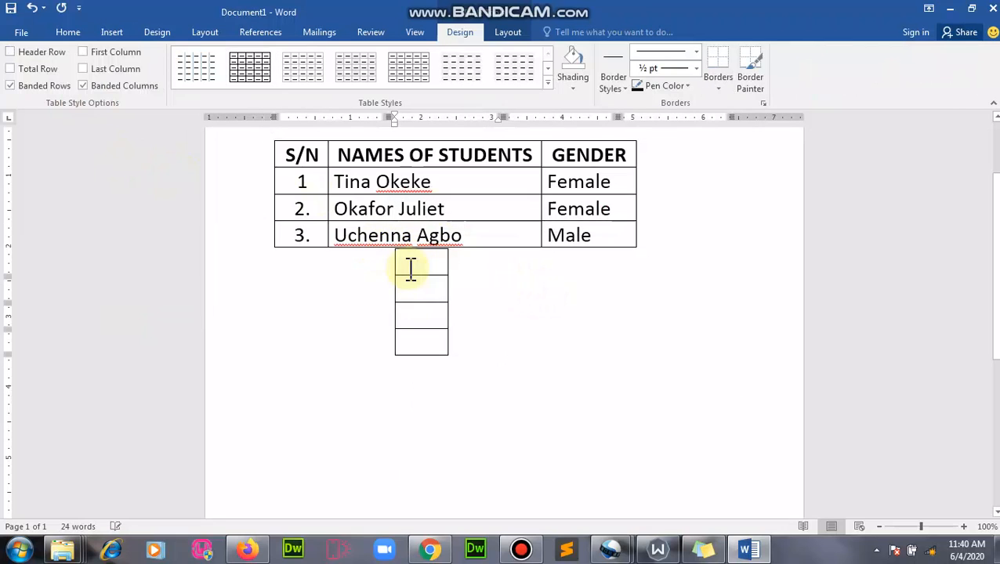
pyautogui.click(398, 245)
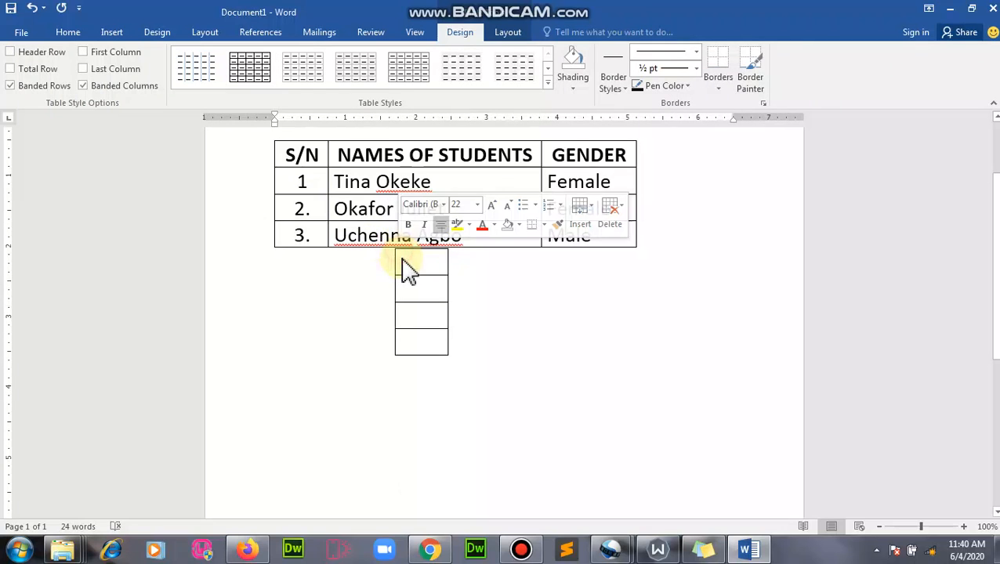
# - Delete the entire content of the document, including the title, the student list and the tables below it
pyautogui.scroll(1, 353, 313)
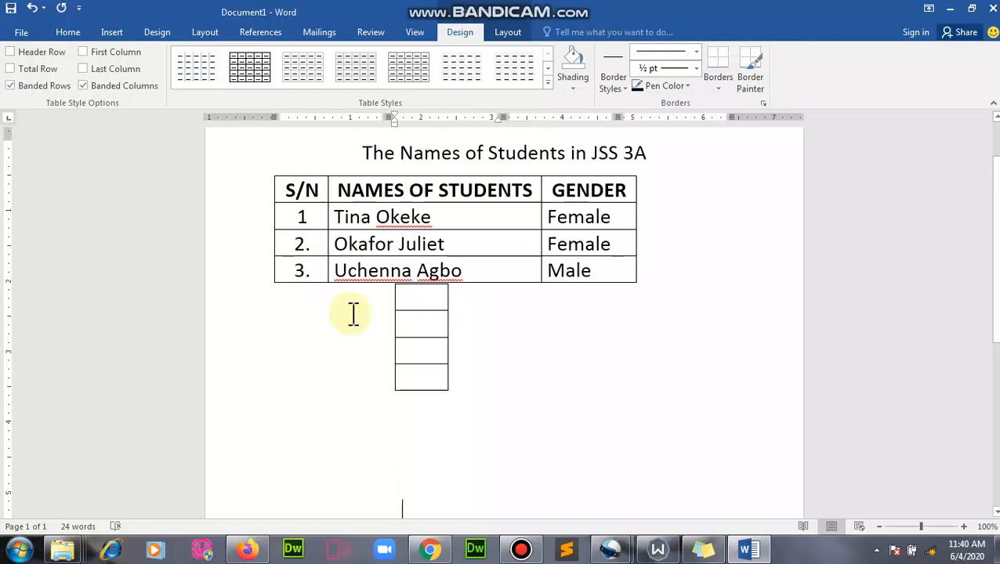
pyautogui.hotkey('ctrl', 'a')
pyautogui.press('BackSpace')
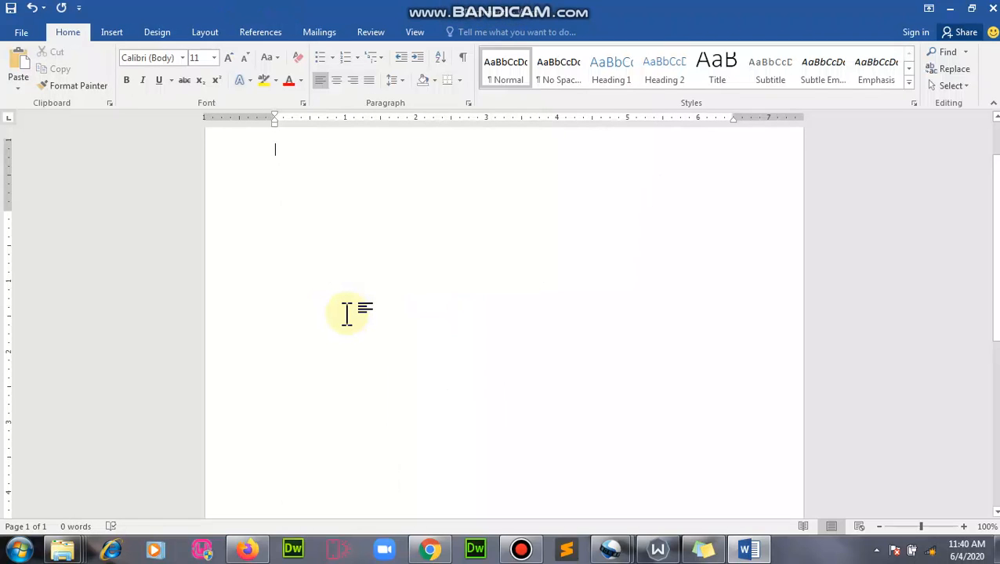
pyautogui.scroll(1, 348, 314)
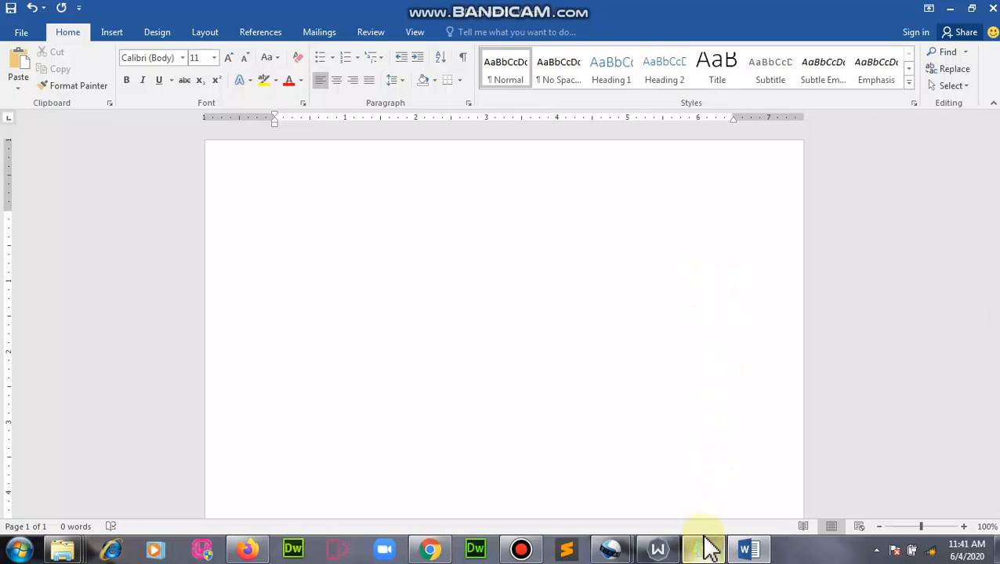
pyautogui.moveTo(703, 552)
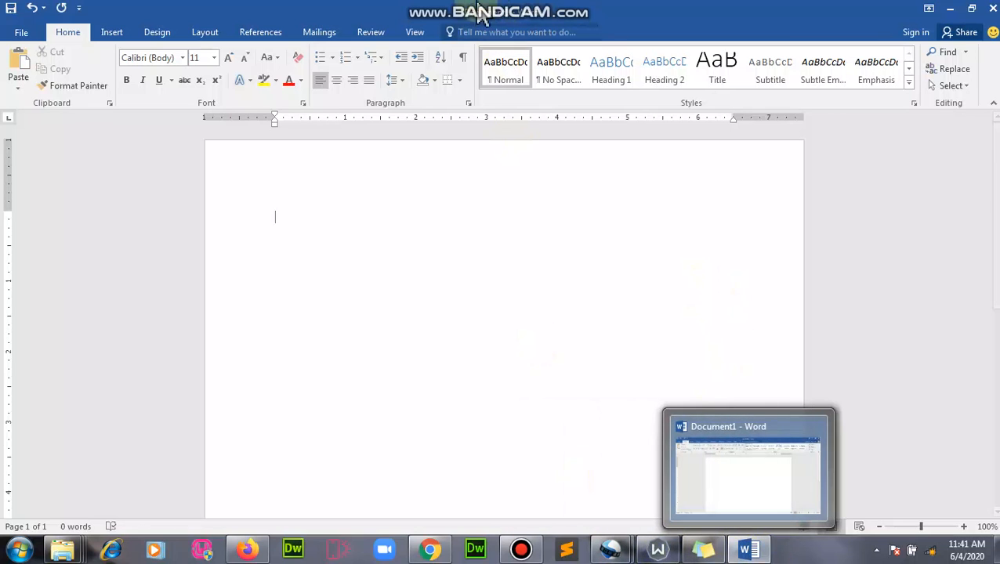
pyautogui.moveTo(486, 16)
pyautogui.click(589, 10)
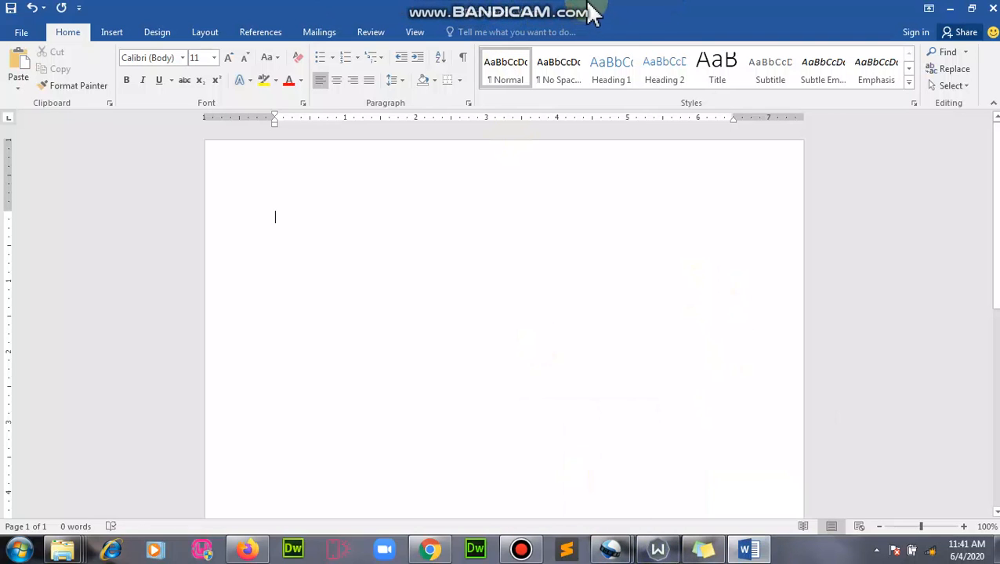